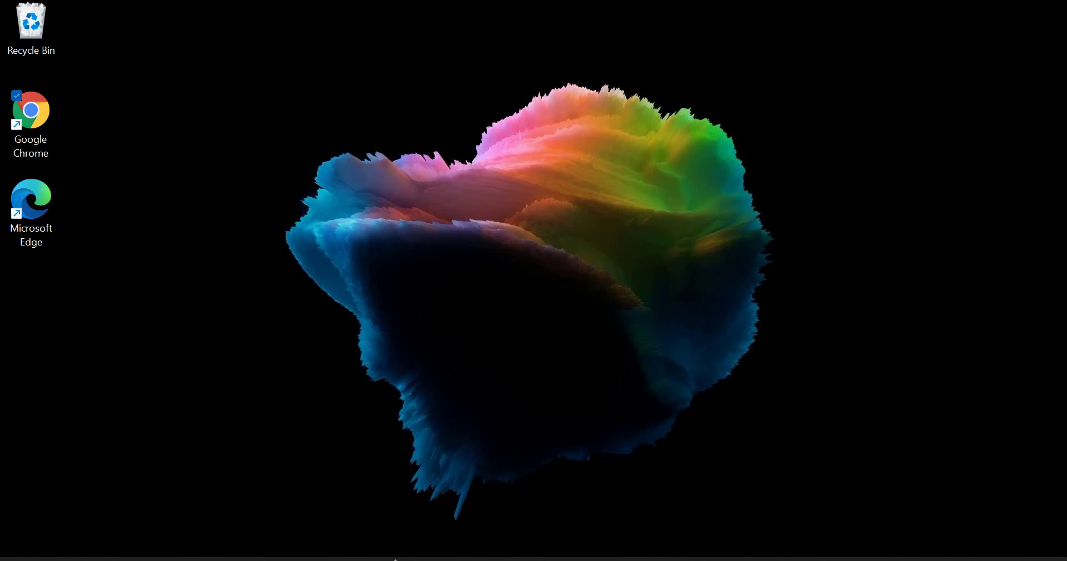
Step: Check the installed Java with java --version in Command Prompt, then close the console
key("super")
left_click(655, 234)
type("java --v")
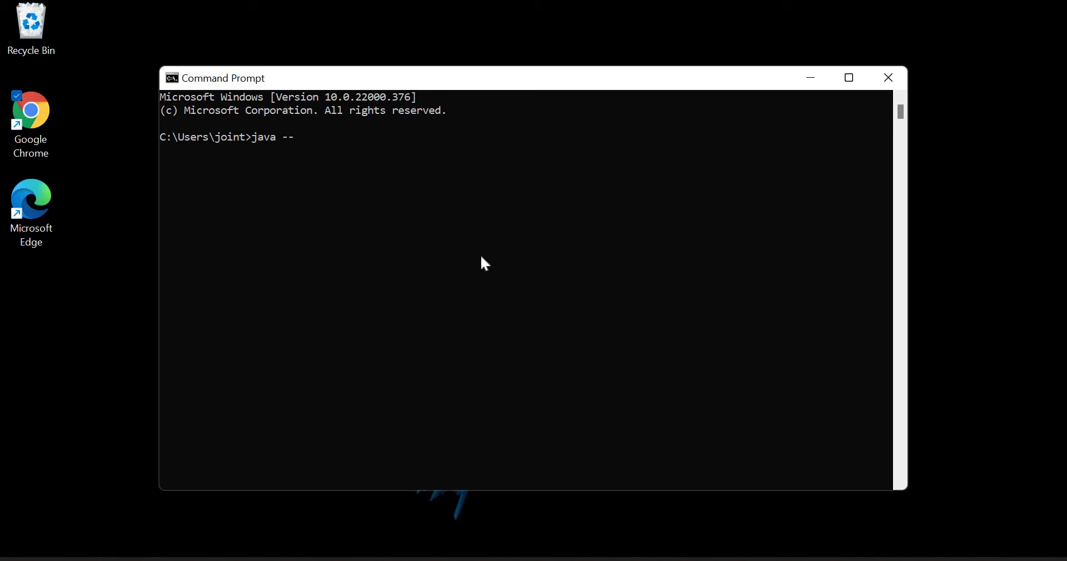
type("ersion")
key("Return")
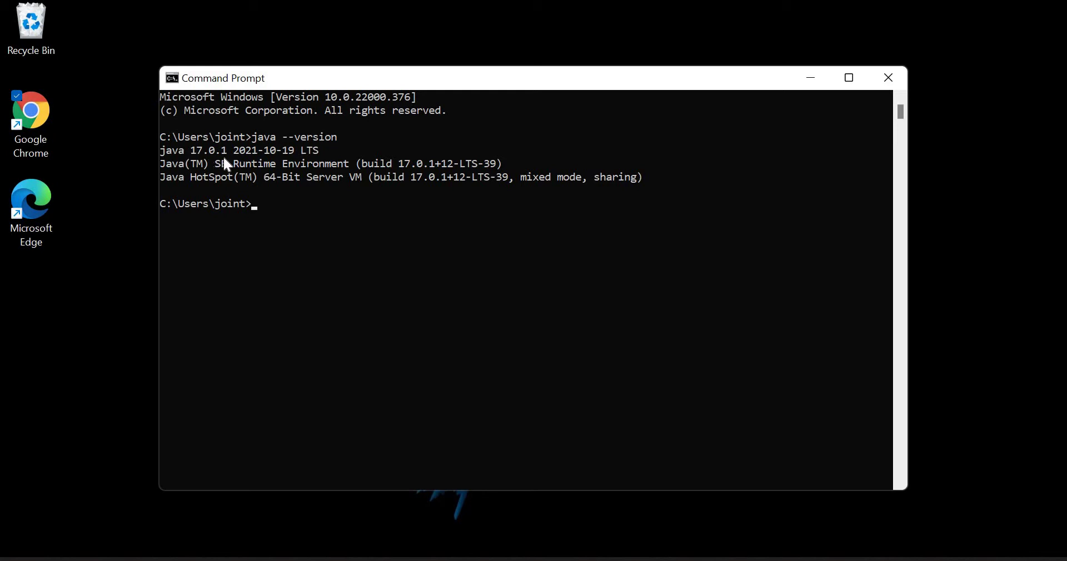
left_click(901, 79)
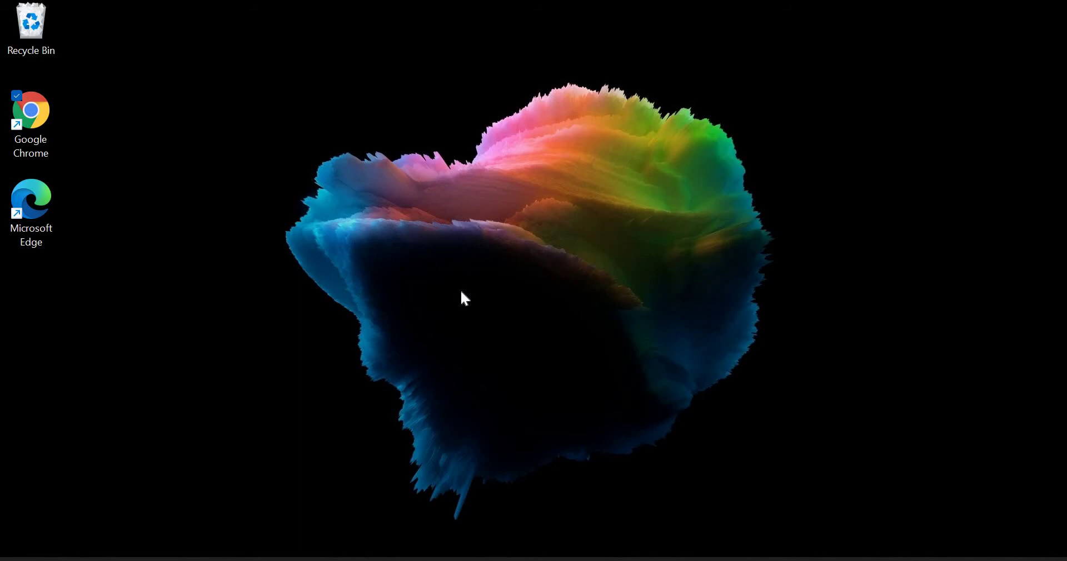
Step: Open File Explorer and go to This PC > Windows (C:)
left_click(535, 557)
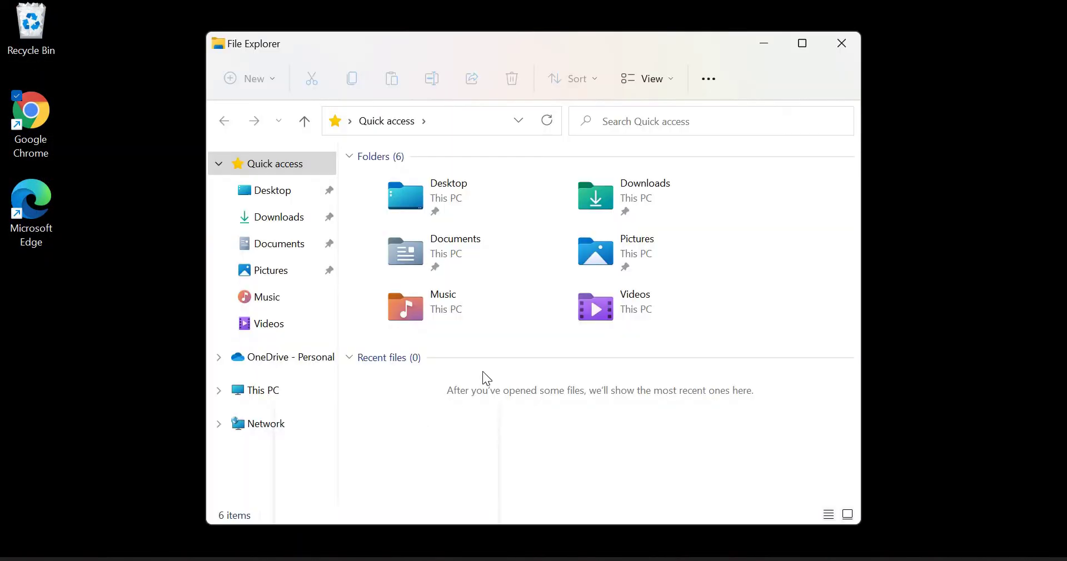
left_click(309, 391)
double_click(685, 355)
Step: Create a new folder named JavaPrograms on drive C: and open it
right_click(627, 310)
mouse_move(672, 414)
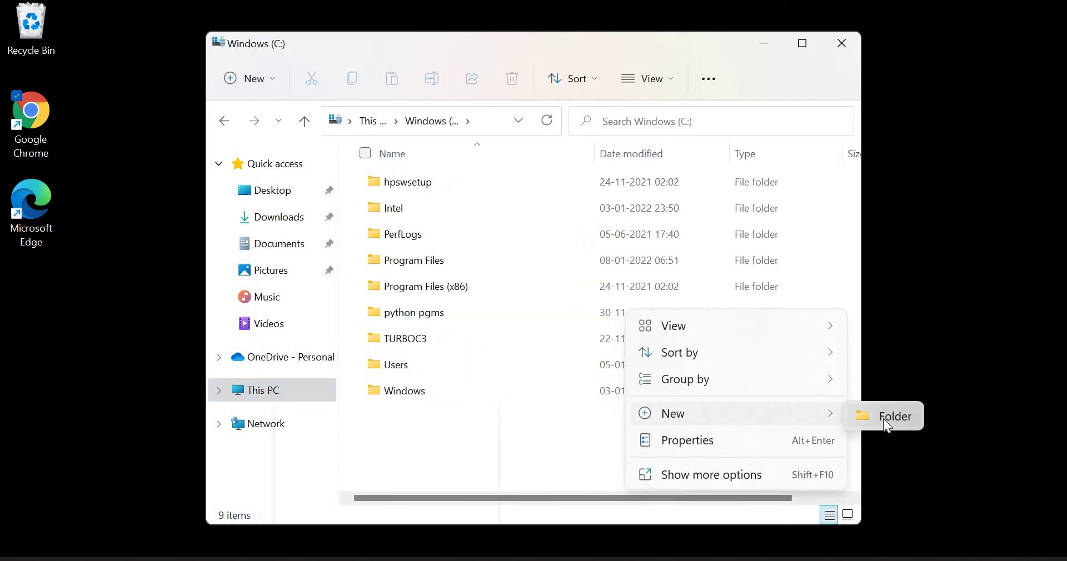
left_click(884, 420)
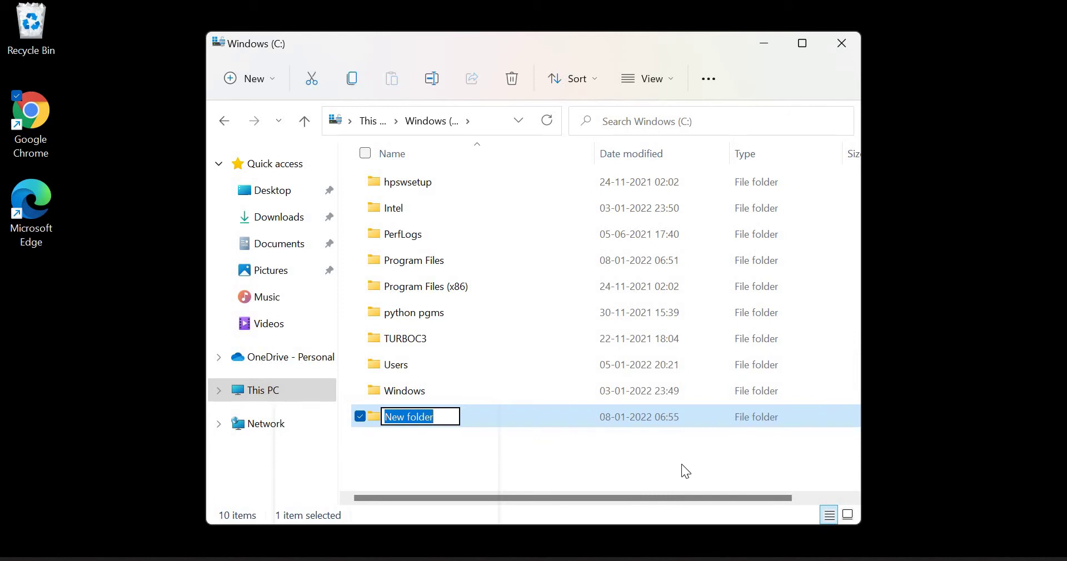
type("Java")
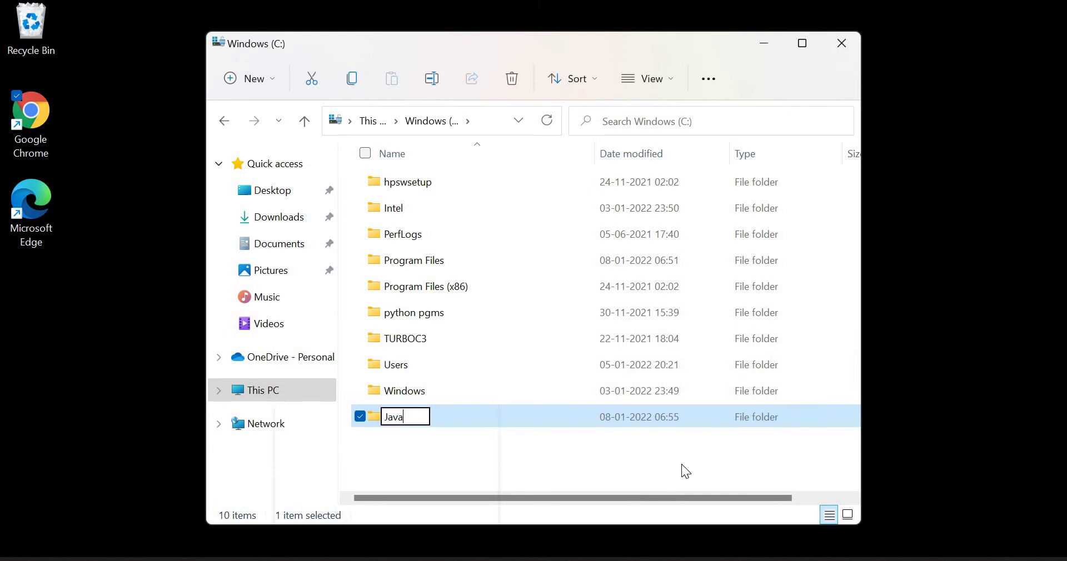
type("Programs")
key("Return")
key("Return")
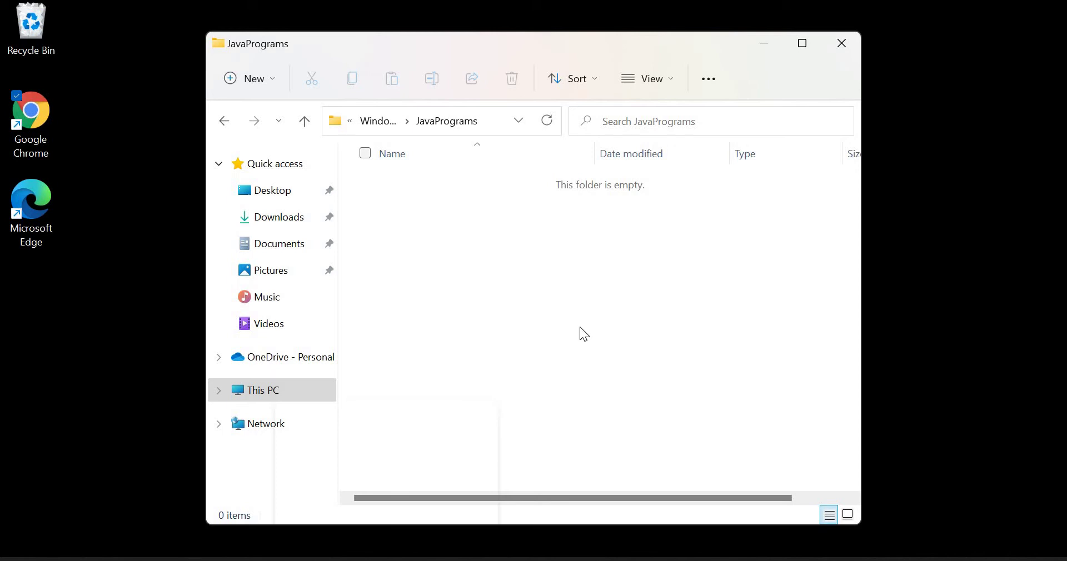
Step: Maximize Explorer and add a New Text Document to JavaPrograms, opening it in Notepad
left_click(801, 45)
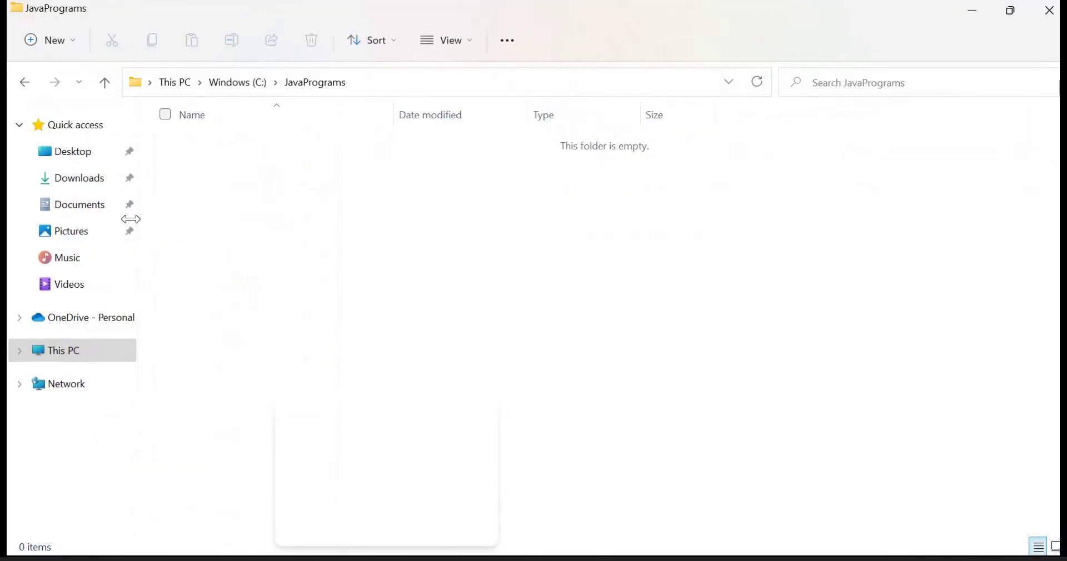
right_click(567, 325)
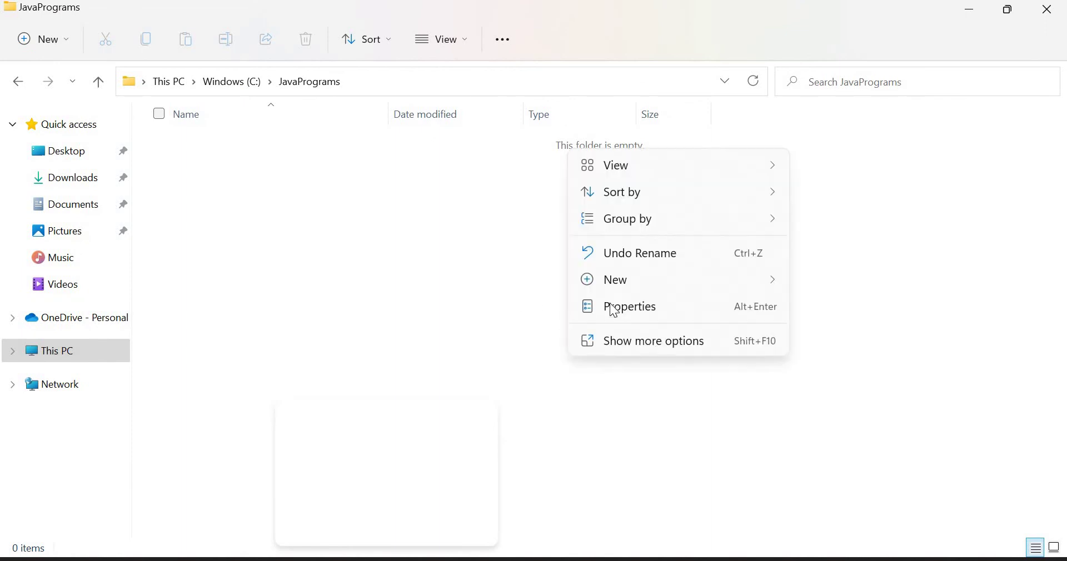
left_click(748, 281)
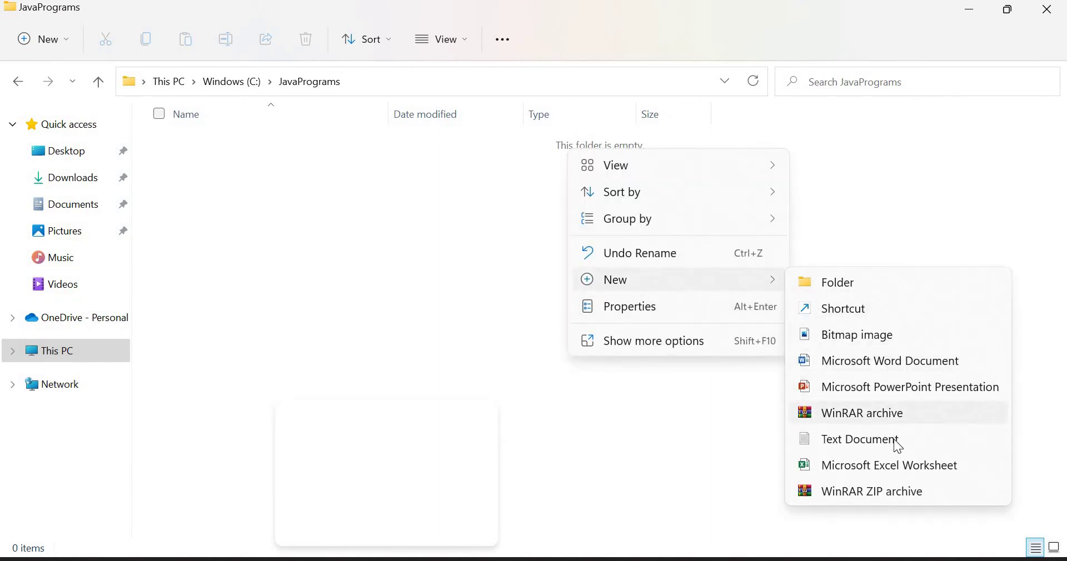
left_click(896, 444)
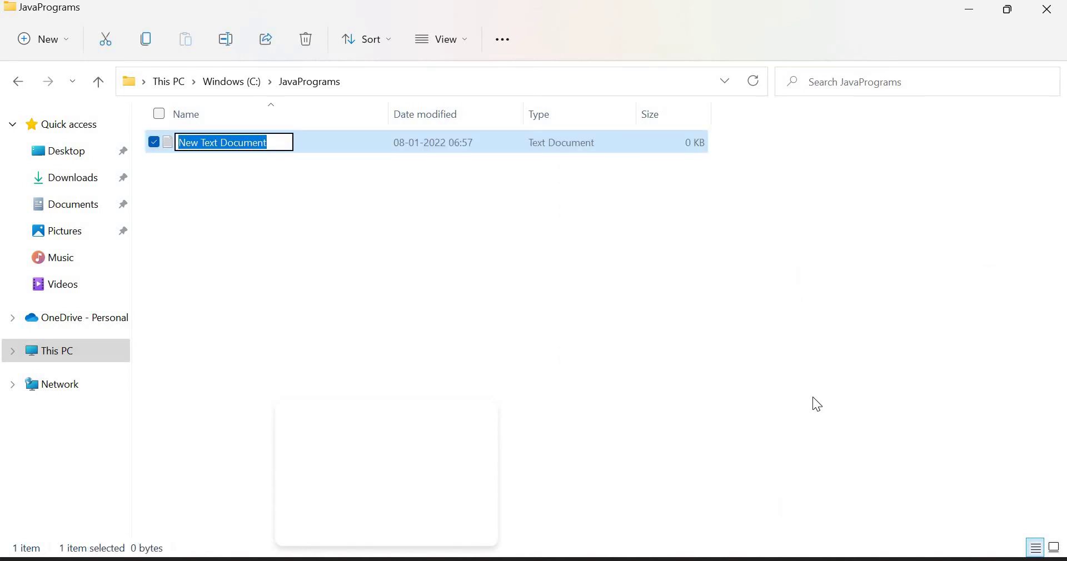
key("Return")
key("Return")
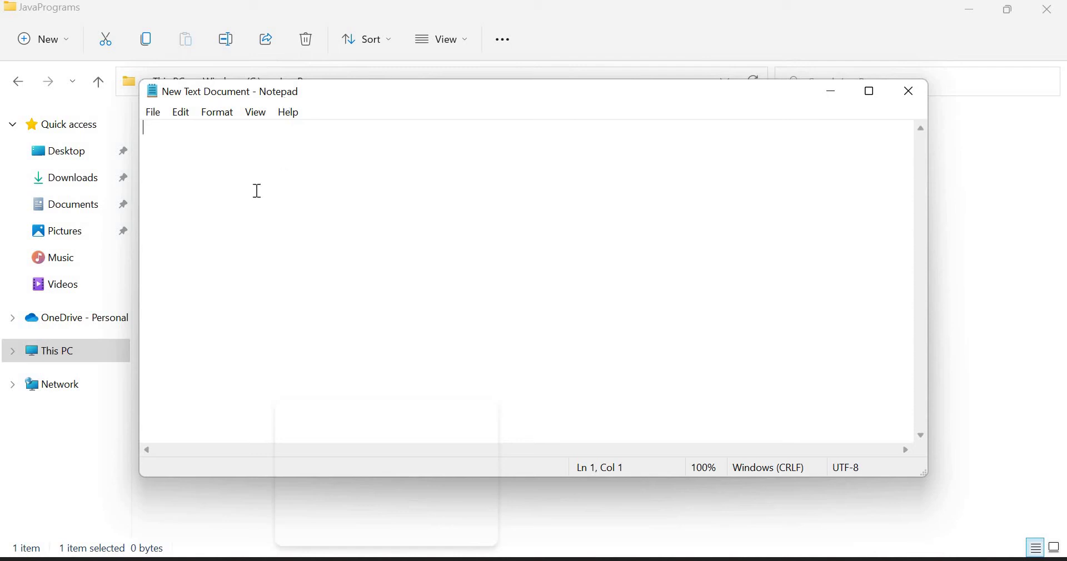
Step: Start the code with class Demo, an opening brace, and public static void main(String args[])
key("BackSpace")
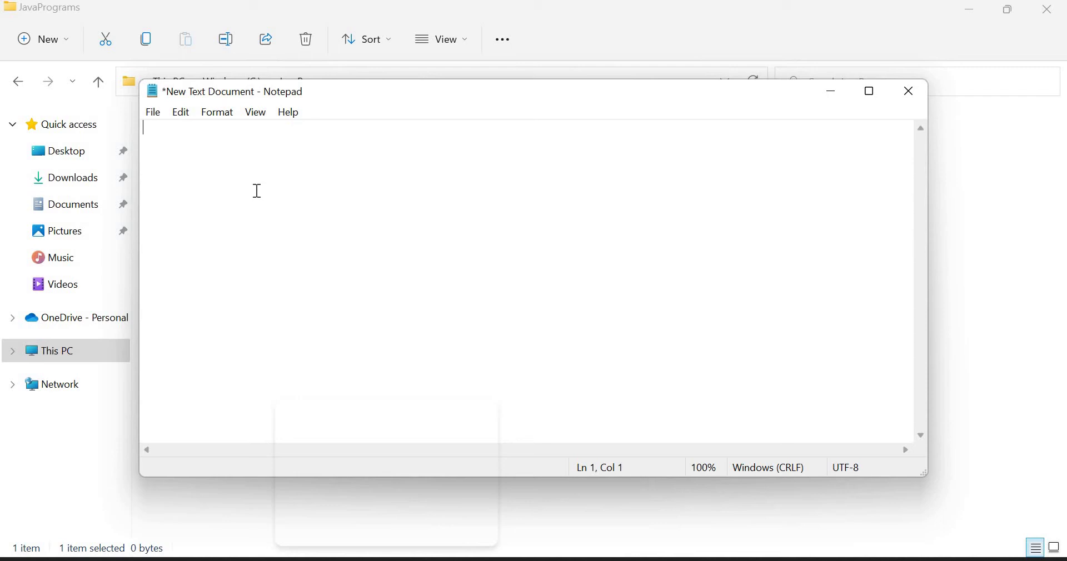
type("class Demo")
key("Return")
type("{")
key("Return")
key("Tab")
type("public static void main(")
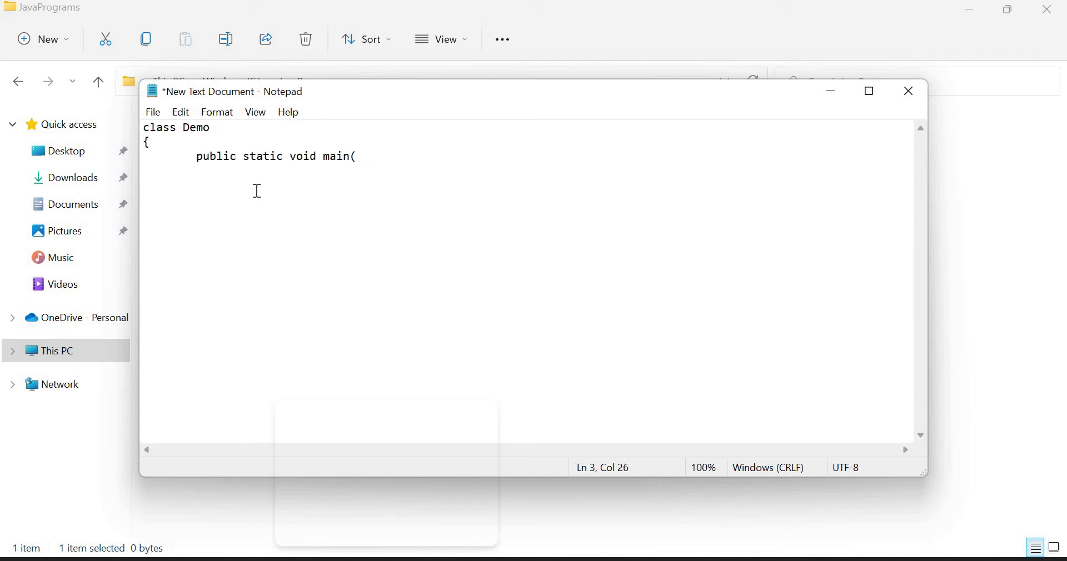
type("String args[])")
key("Return")
Step: Add System.out.println("HELLO WORLD"); and the closing braces, then select the class name Demo
key("Tab")
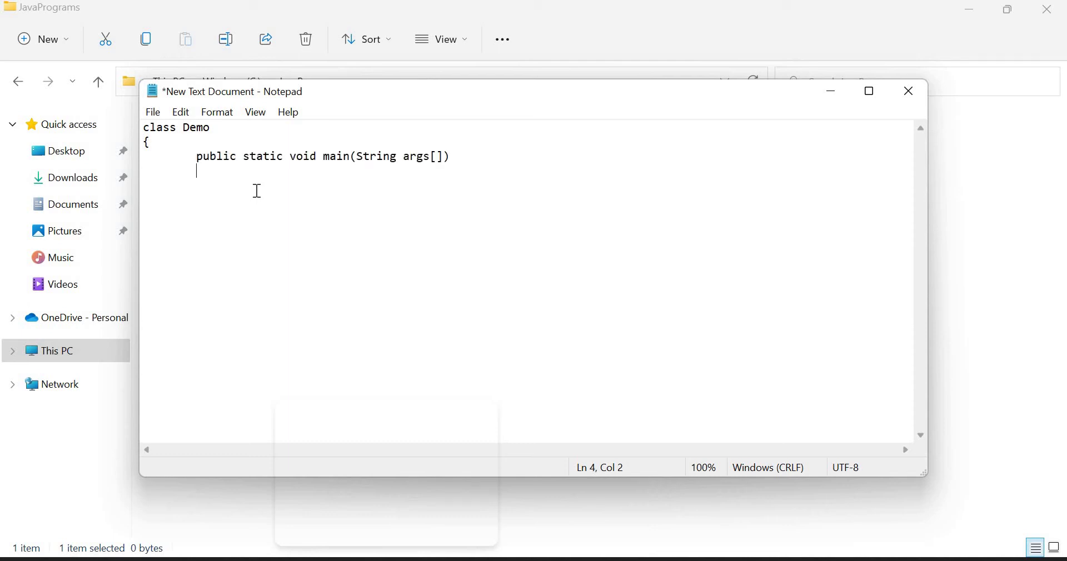
type("{")
key("Return")
key("Return")
key("Tab")
key("Tab")
type("System.out.println(\"")
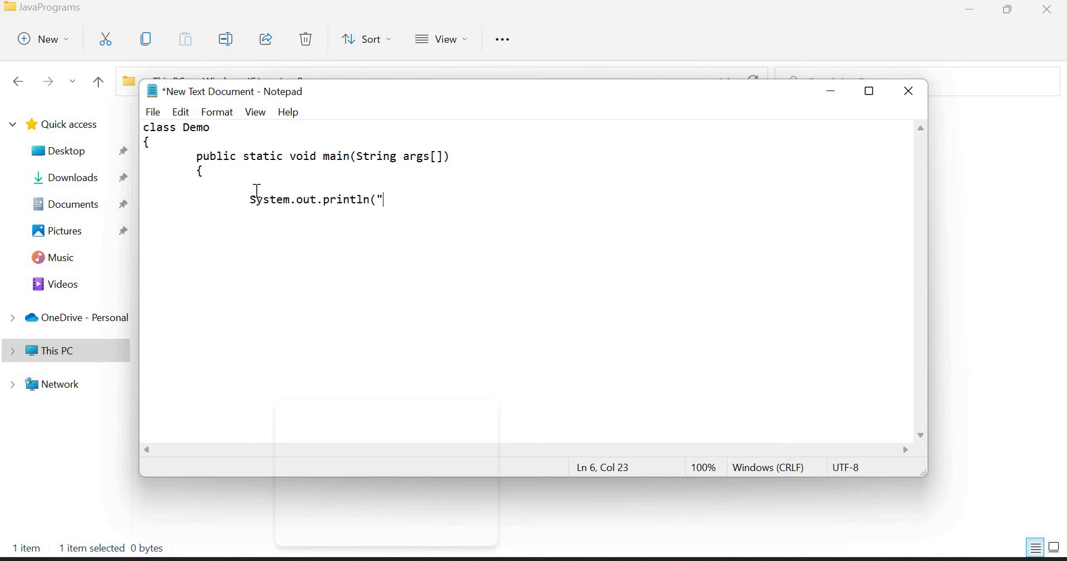
type("HELLO WORLD\");")
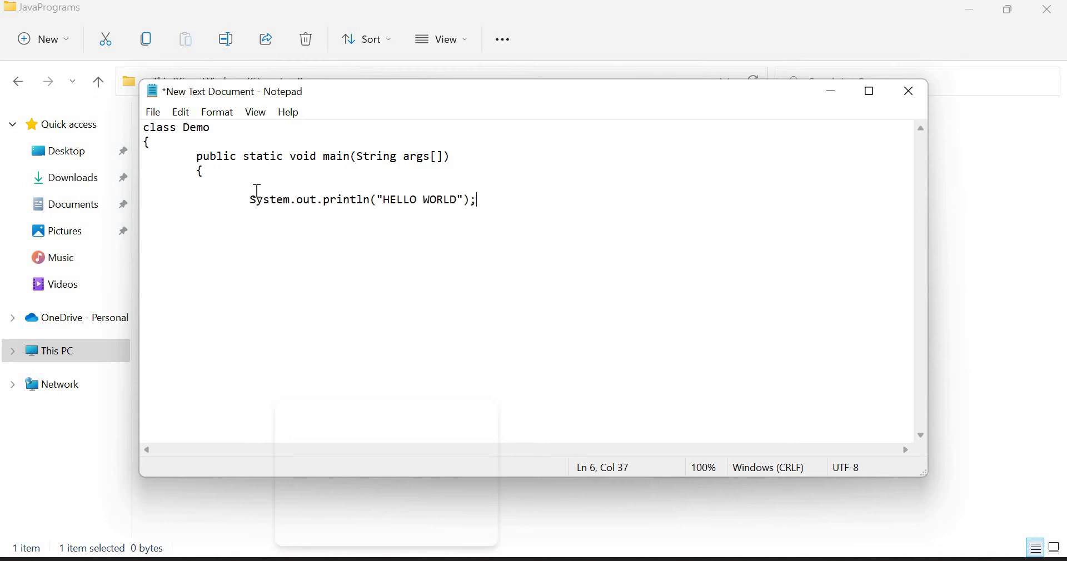
key("Return")
key("Tab")
type("}")
key("Return")
type("}")
left_click(213, 129)
left_click_drag(185, 129, 214, 129)
Step: Save the code as Demo.java in JavaPrograms and bring that folder back to the front
left_click(153, 113)
left_click(202, 208)
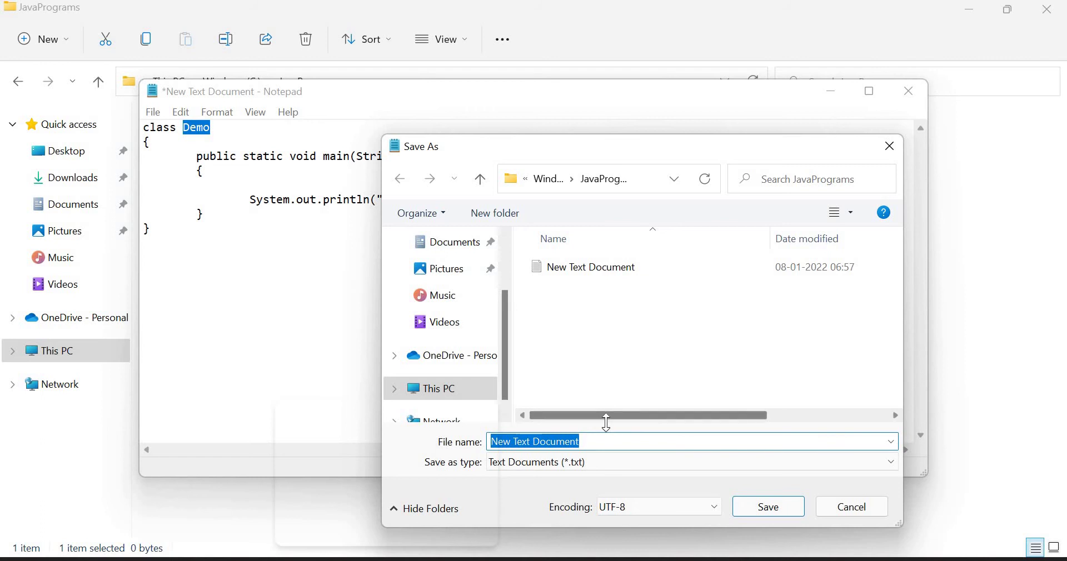
type("Demo")
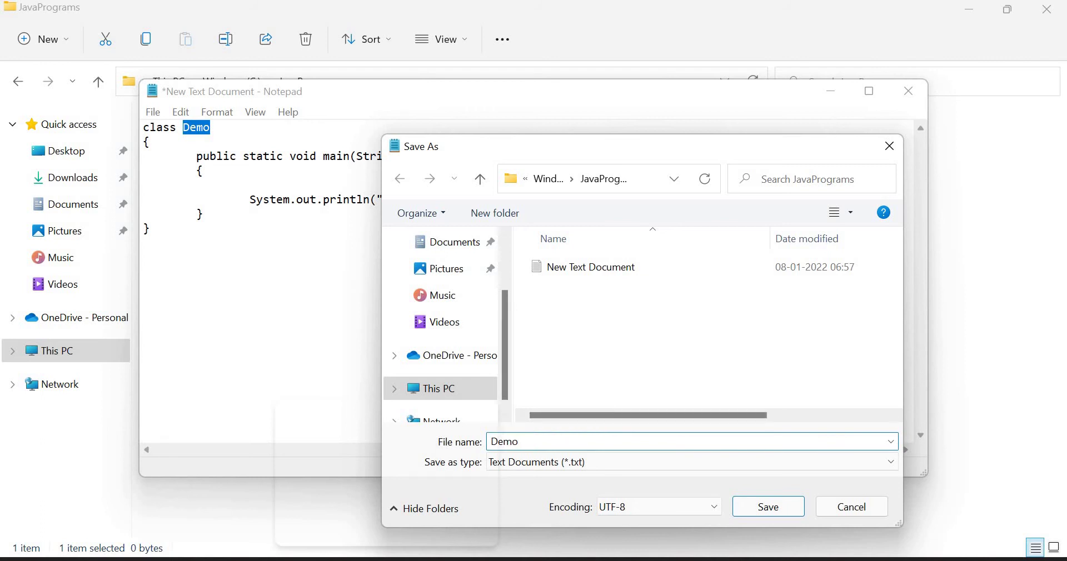
type(".ja")
type("va")
left_click(768, 506)
left_click(907, 91)
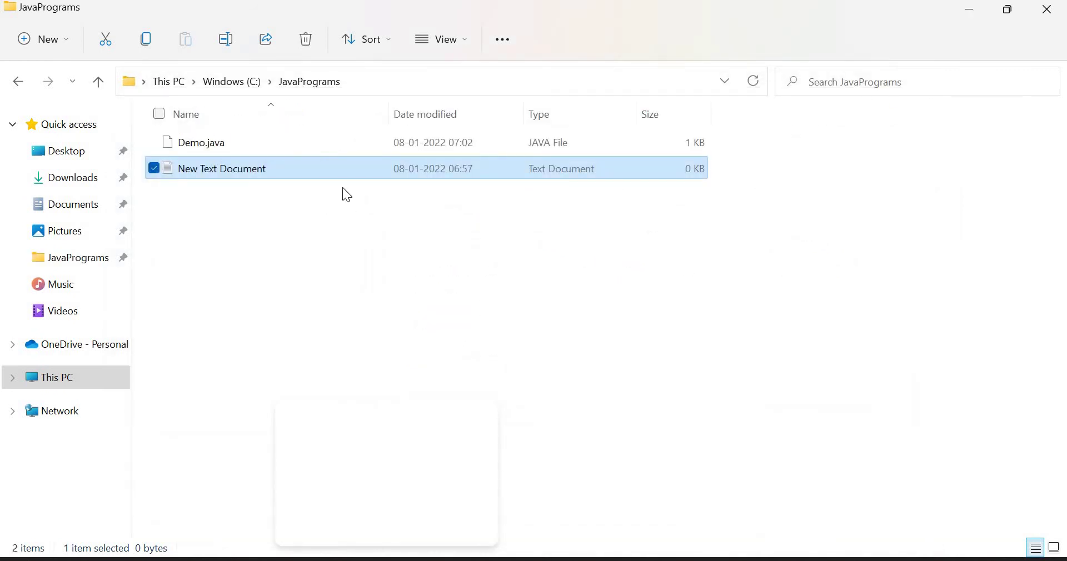
left_click(266, 149)
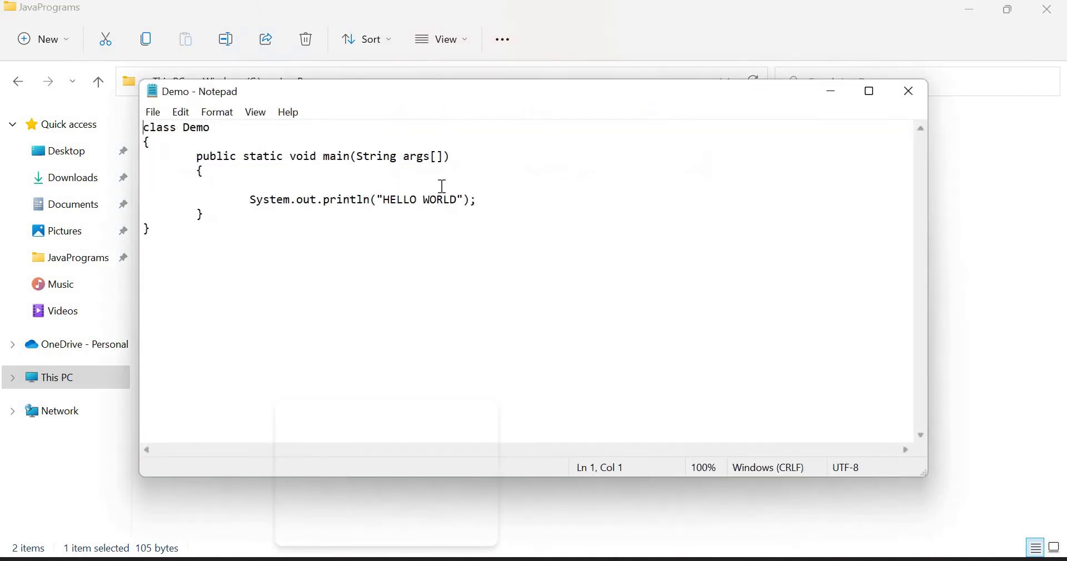
left_click(911, 99)
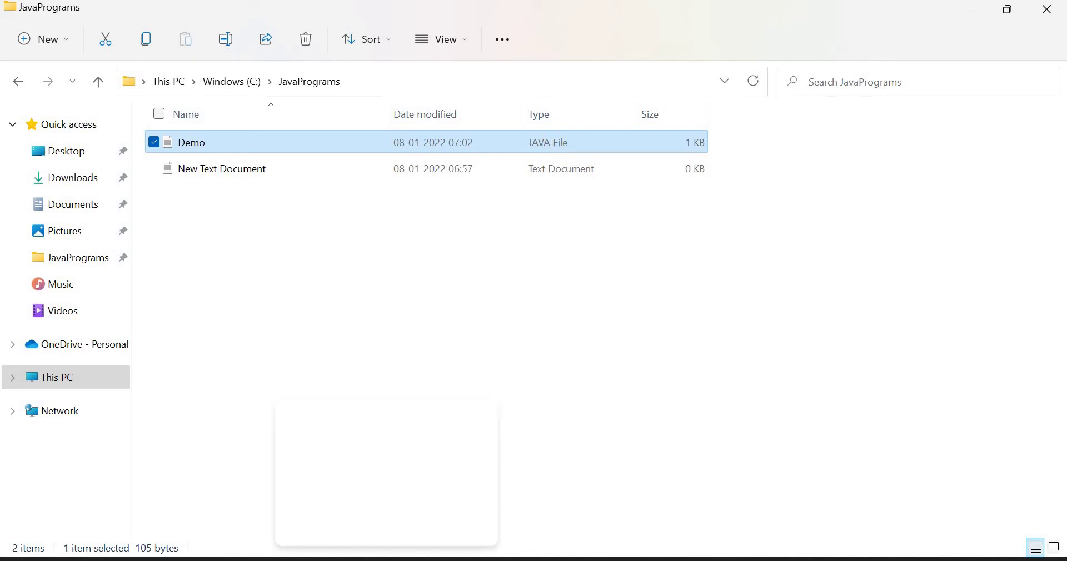
Step: Launch Command Prompt from Windows search by entering cmd
key("super+s")
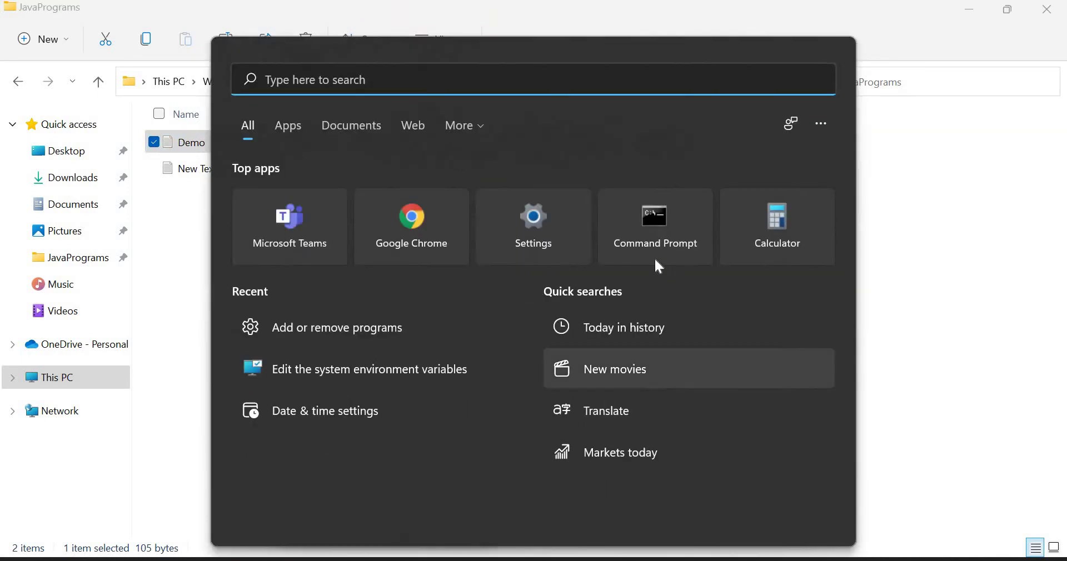
type("c")
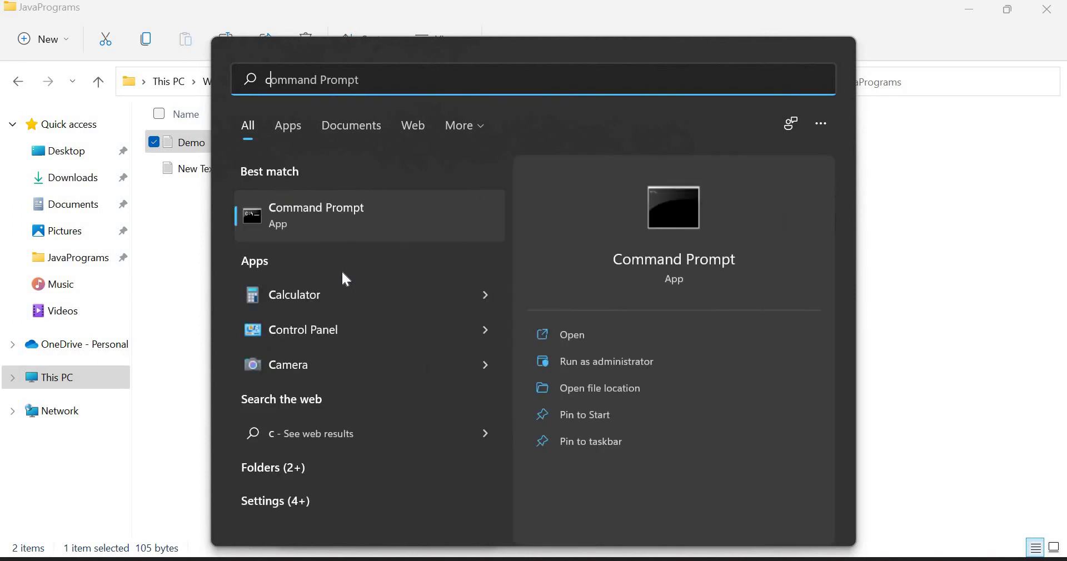
type("md")
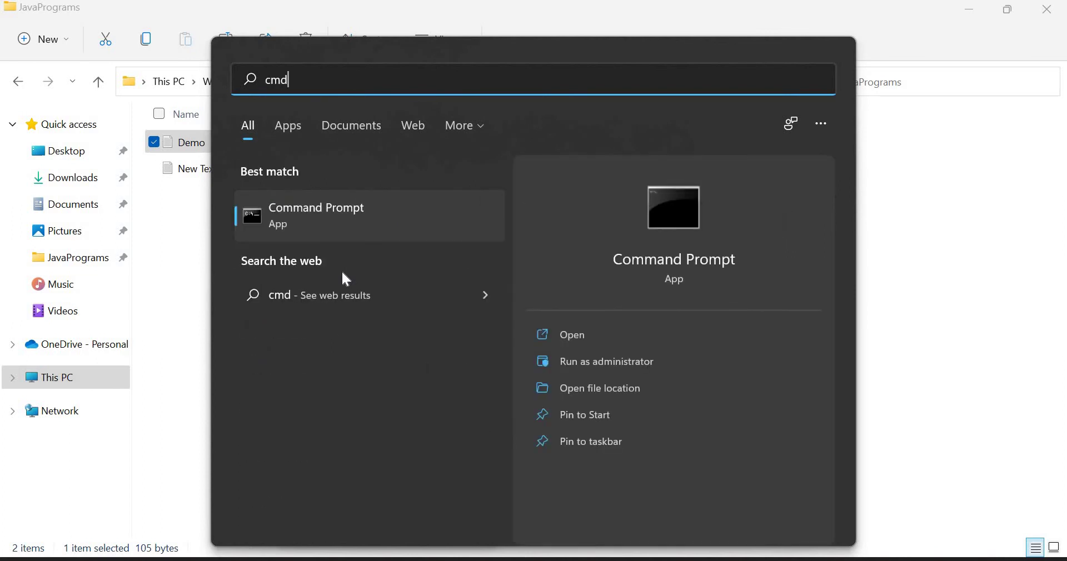
key("Return")
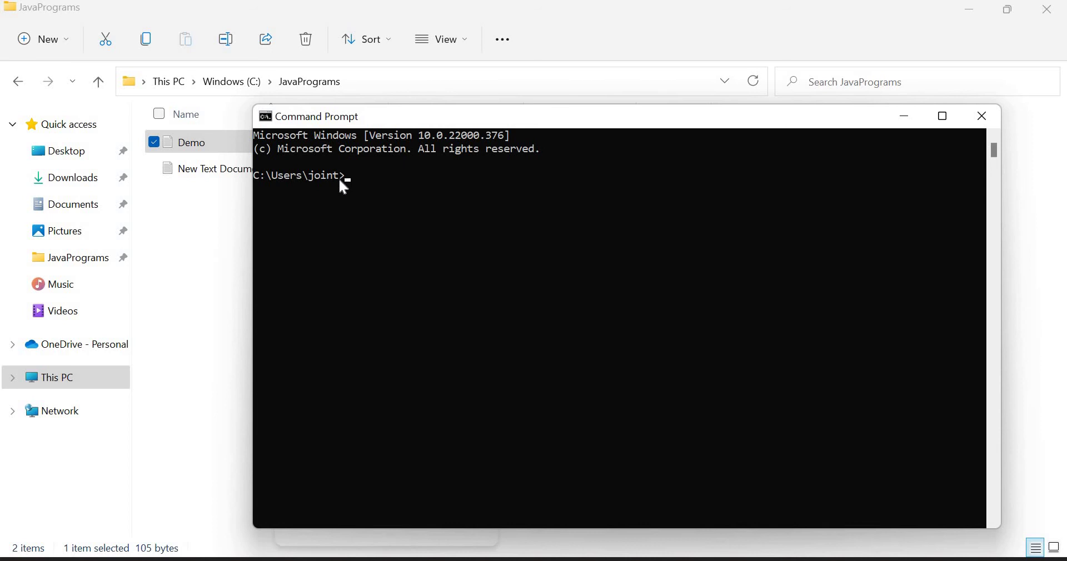
Step: Navigate Explorer to C:\JavaPrograms and make its address bar path editable
left_click(225, 235)
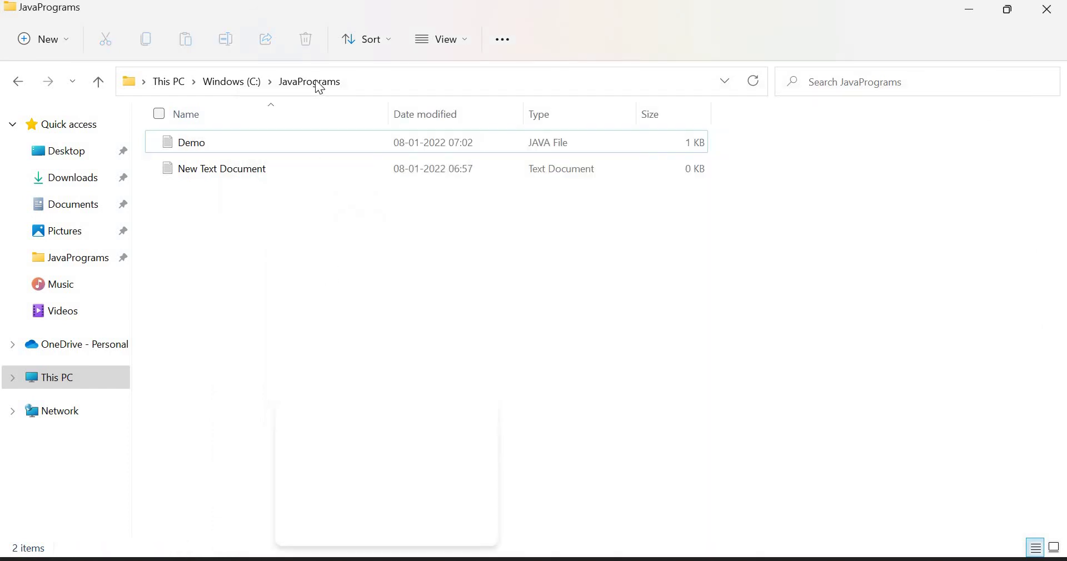
left_click(99, 82)
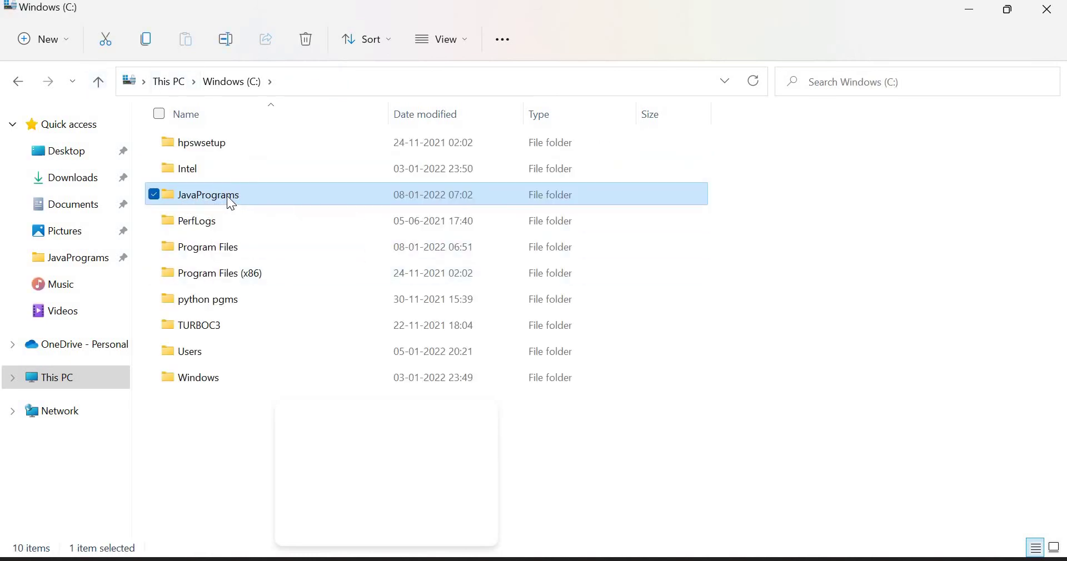
double_click(251, 191)
left_click(286, 86)
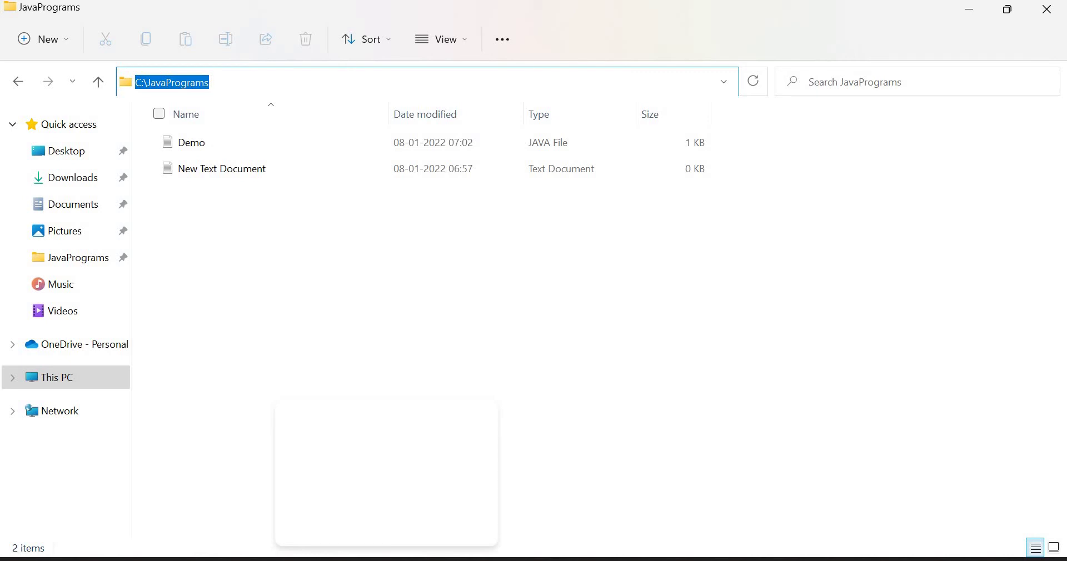
Step: Open a console from the address bar with cmd, then change to the root and into JavaPrograms
type("cmd")
key("Return")
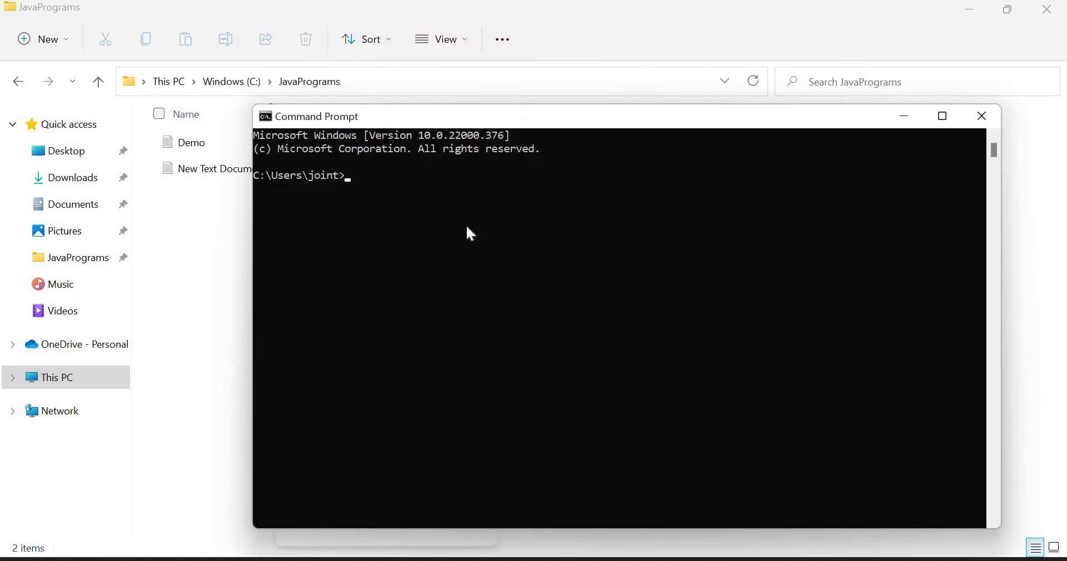
type("cd\\")
key("Return")
type("cd")
type(" Java")
type("Programs")
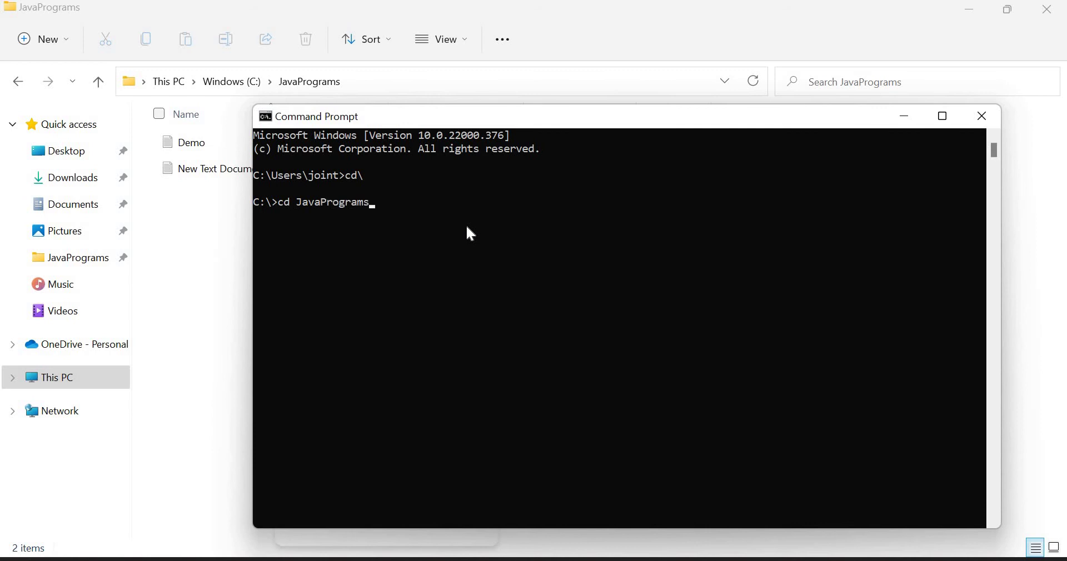
key("Return")
left_click_drag(478, 117, 506, 170)
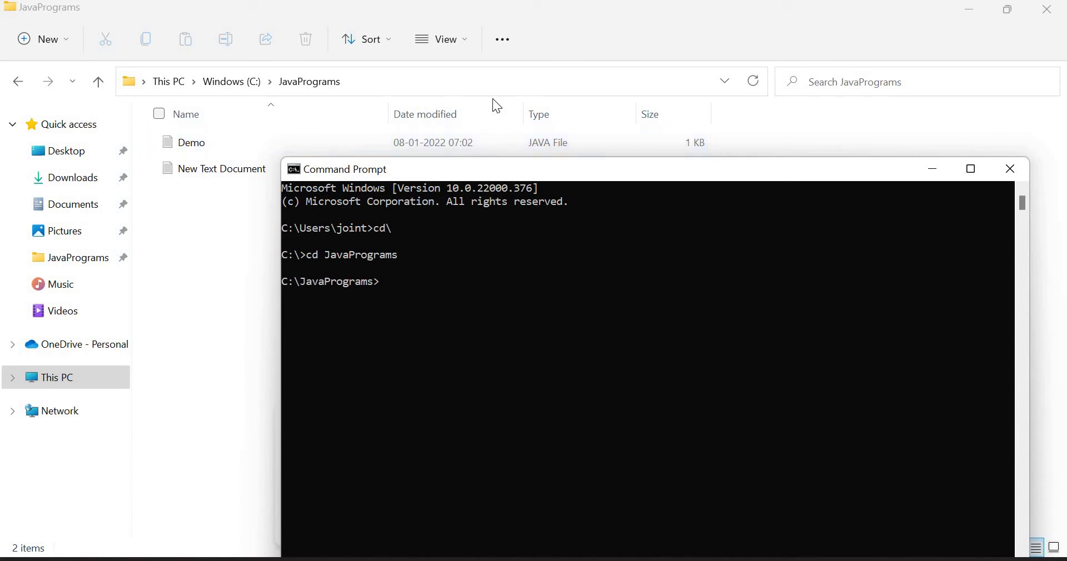
Step: Compile Demo.java with javac and confirm Demo.class now appears in JavaPrograms
type("java")
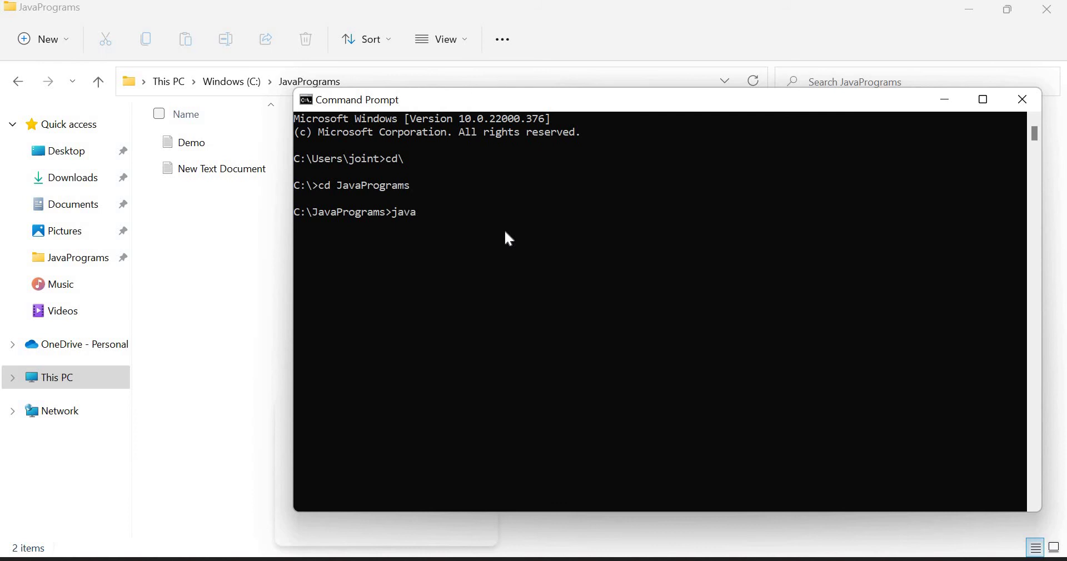
type("c")
type(" Demo.")
type("jav")
type("a")
key("Return")
left_click_drag(531, 103, 535, 141)
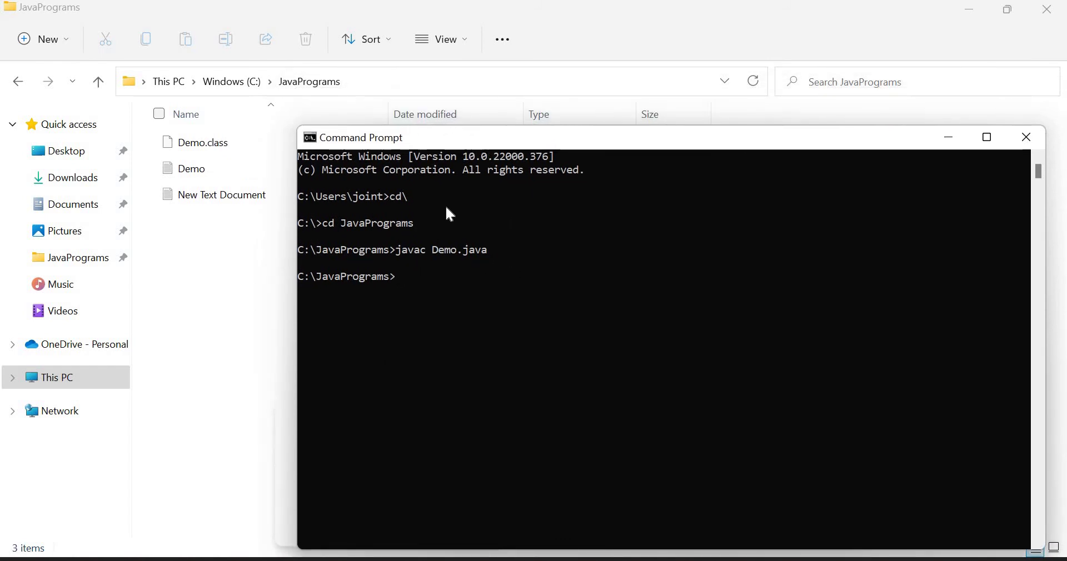
left_click_drag(481, 144, 420, 258)
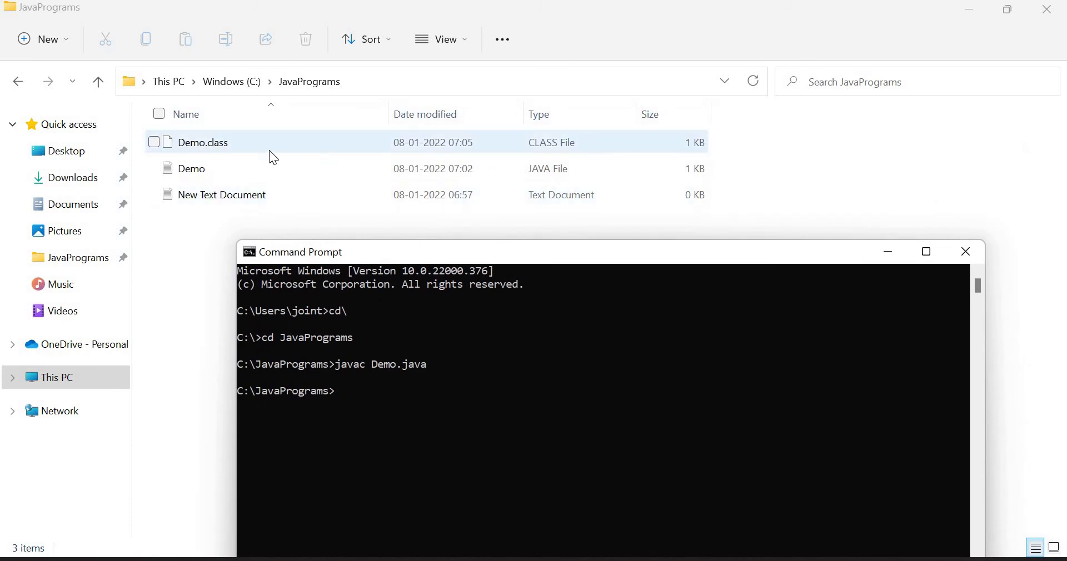
left_click(237, 152)
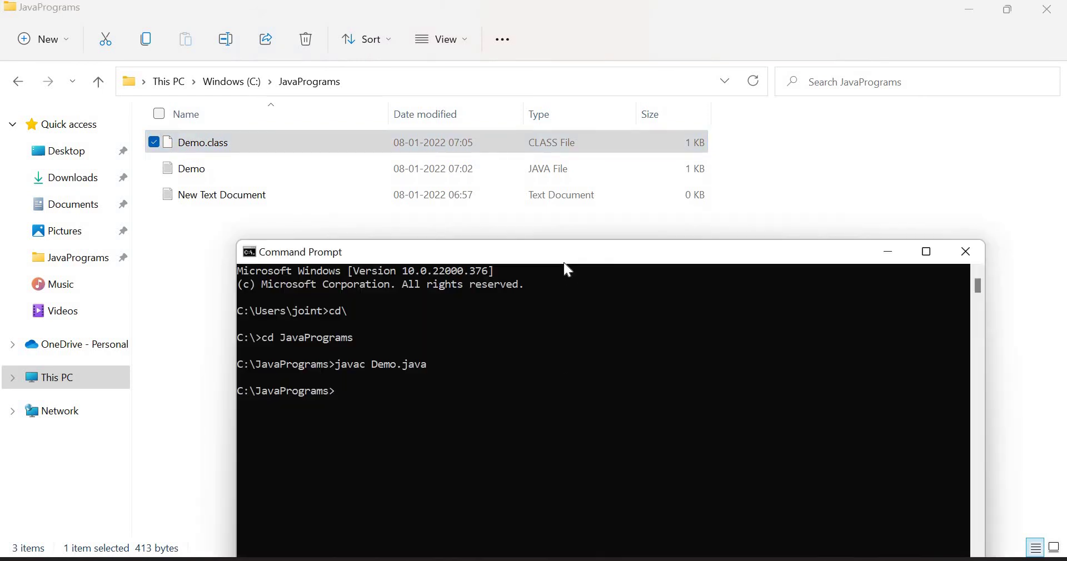
left_click_drag(564, 262, 568, 100)
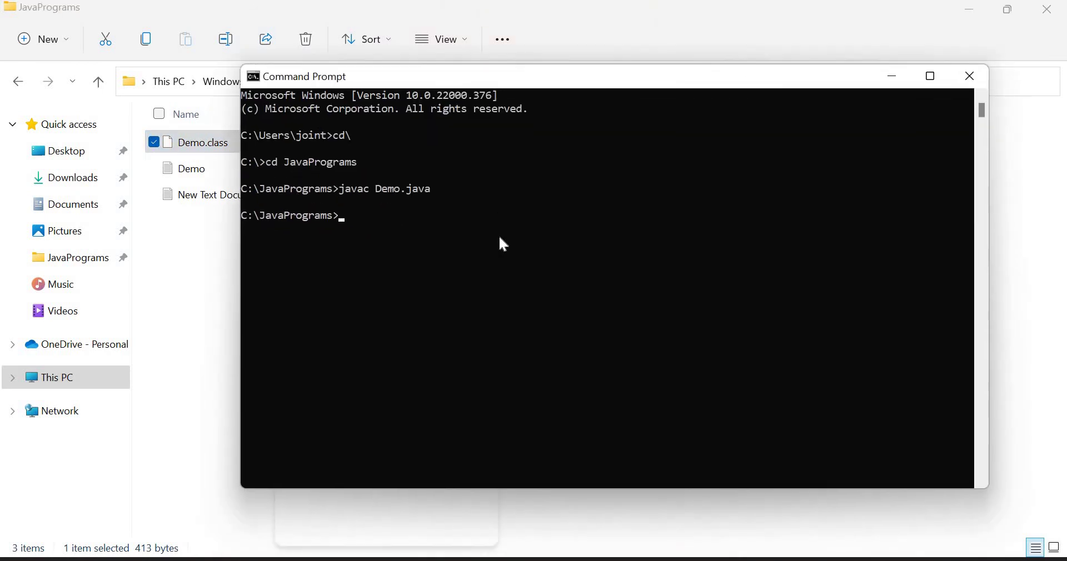
Step: Run java Demo to print HELLO WORLD, then minimize the console
type("java")
type(" Demo")
left_click_drag(677, 86, 714, 178)
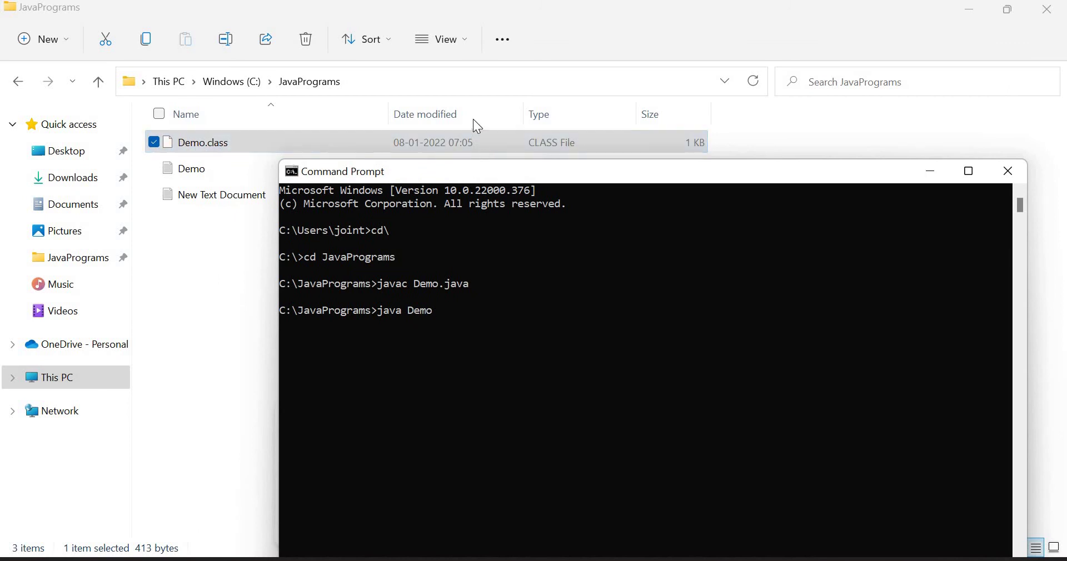
left_click_drag(498, 176, 436, 78)
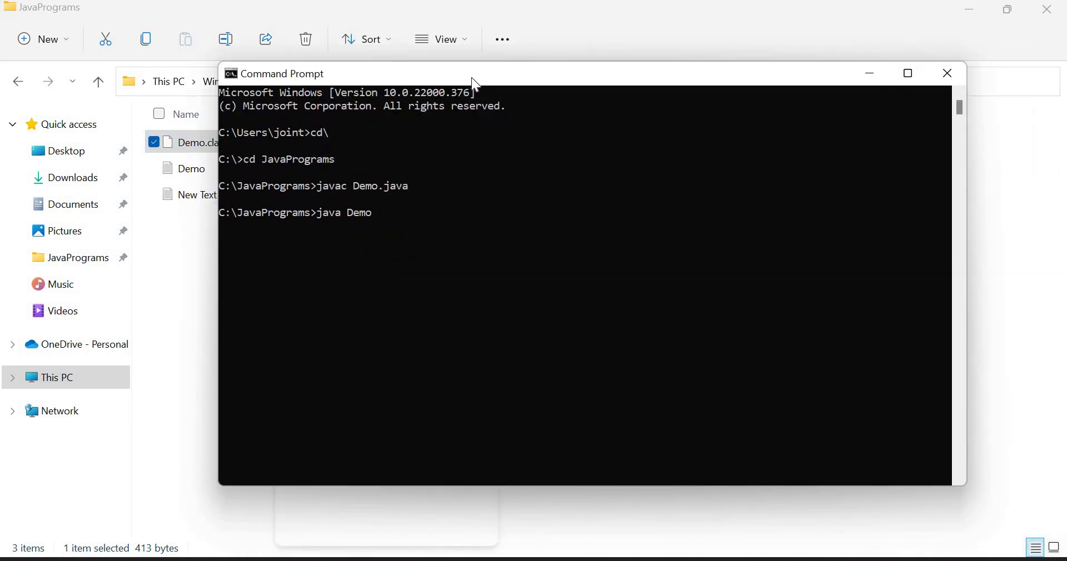
key("Return")
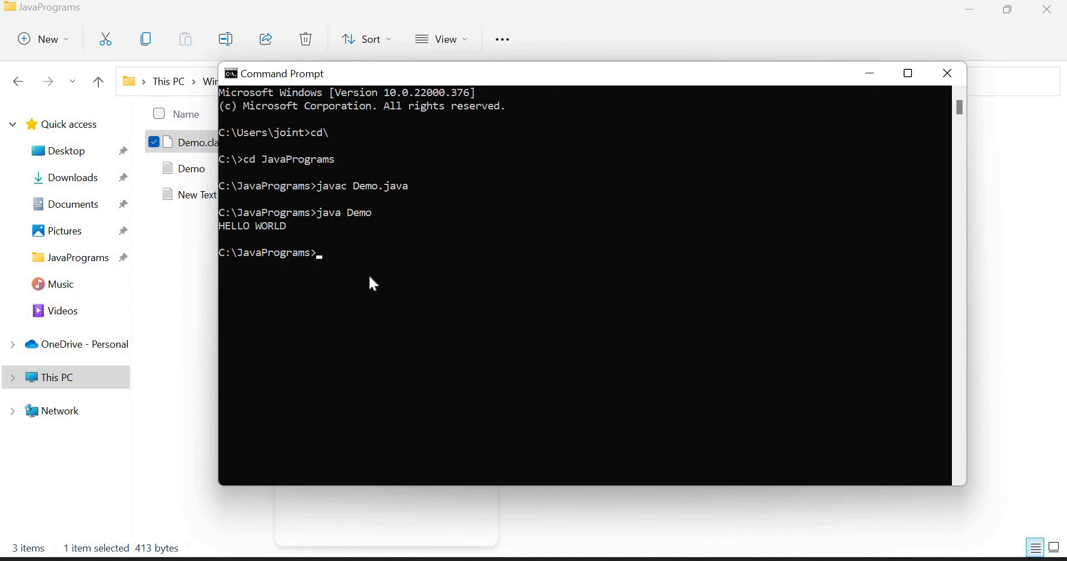
left_click(872, 78)
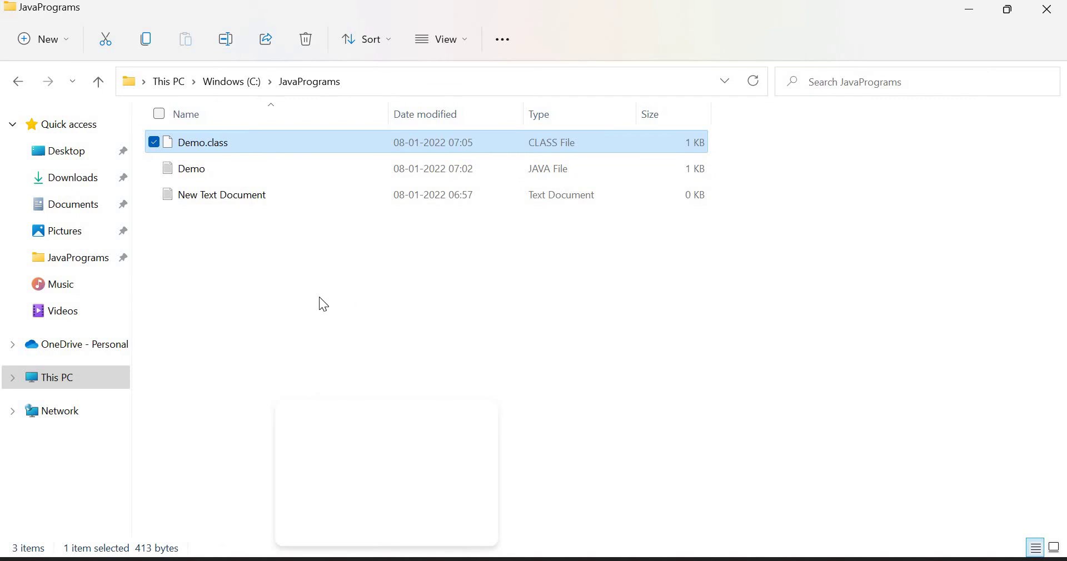
Step: Open New Text Document in Notepad and type the 'class Addition' header line
left_click(264, 215)
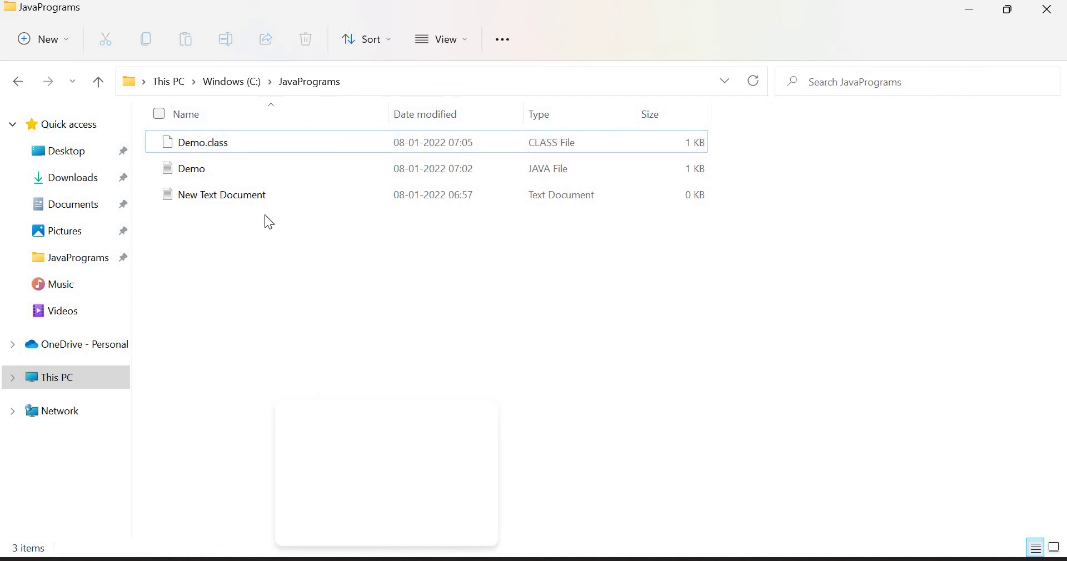
double_click(211, 199)
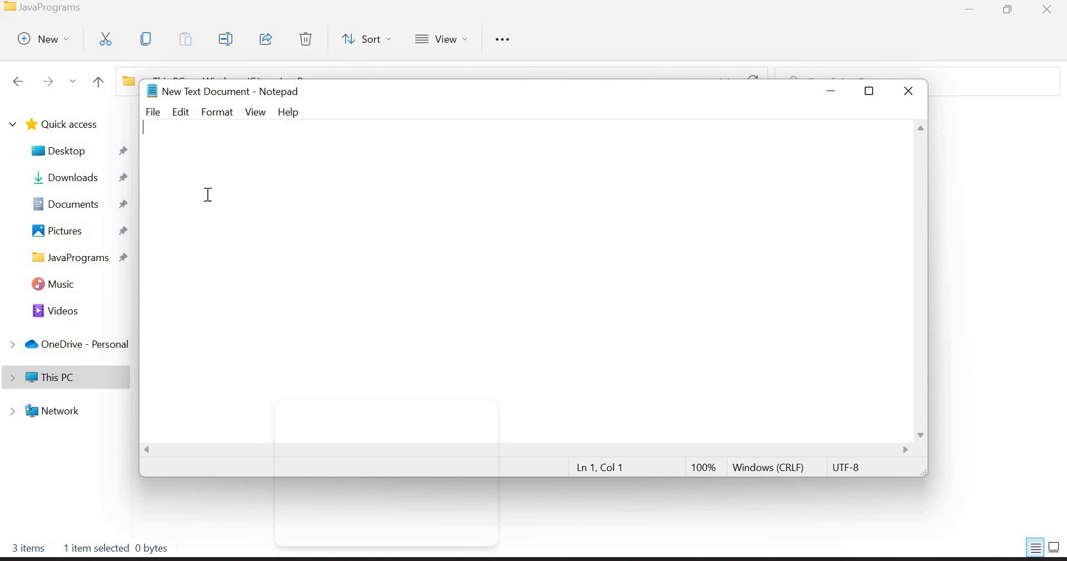
type("c")
key("BackSpace")
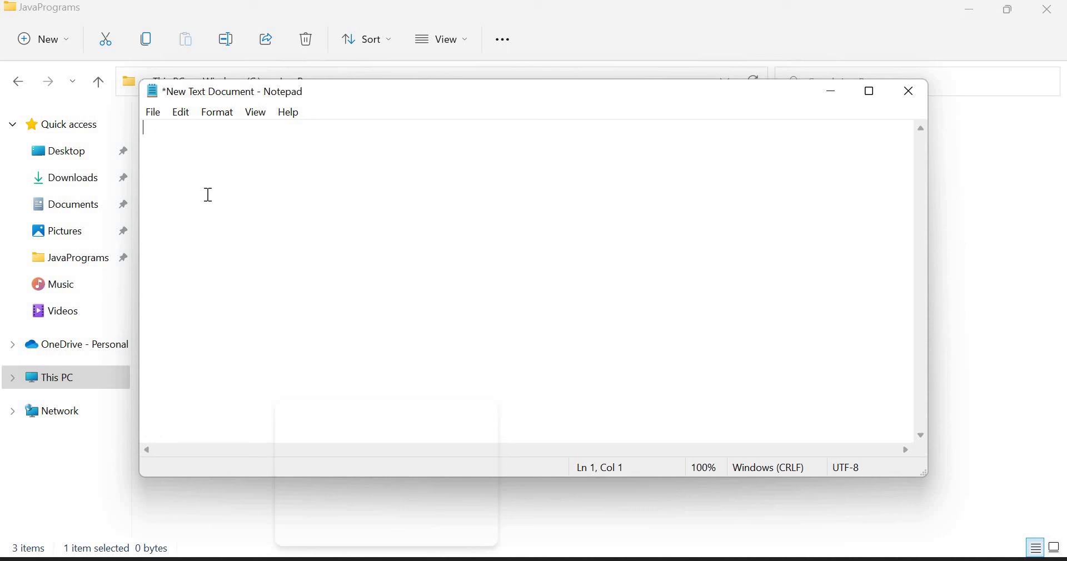
type("class Addition")
key("Return")
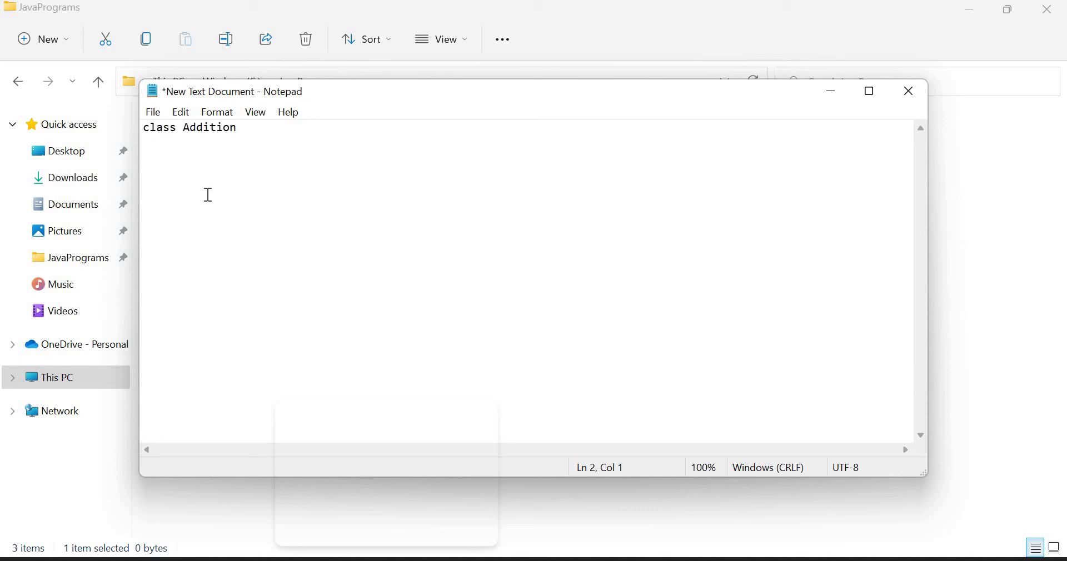
Step: Add the 'public static void main(String args[])' signature with an indented opening brace
type("{public static void main(String args[])")
key("Return")
key("Tab")
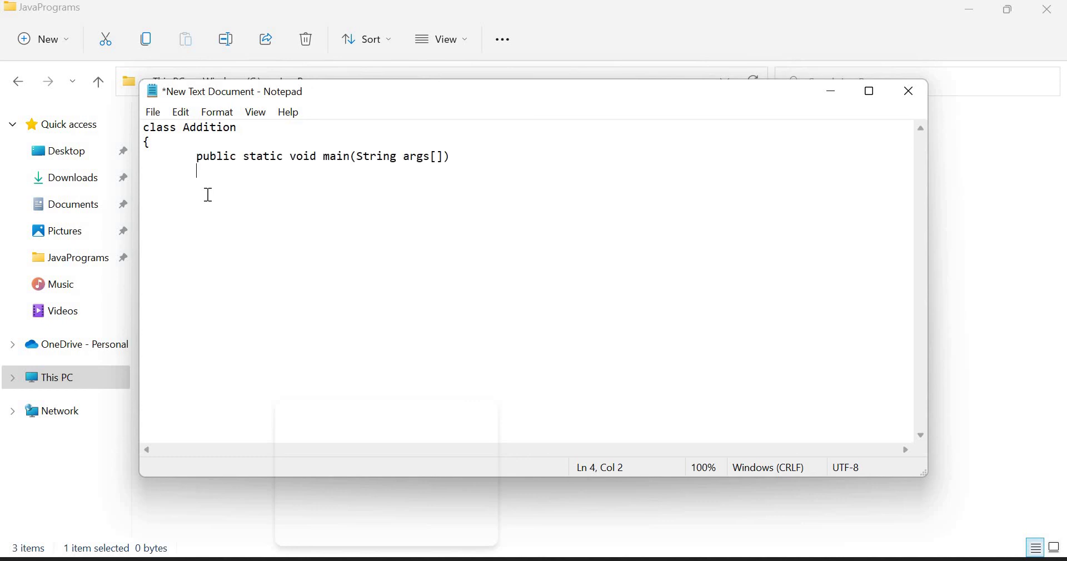
type("{")
key("Return")
key("Return")
key("Tab")
key("Tab")
Step: Write the body declaring a=10, b=20, computing sum, printing "Sum is:", then close both braces
type("int a=10,b=20,")
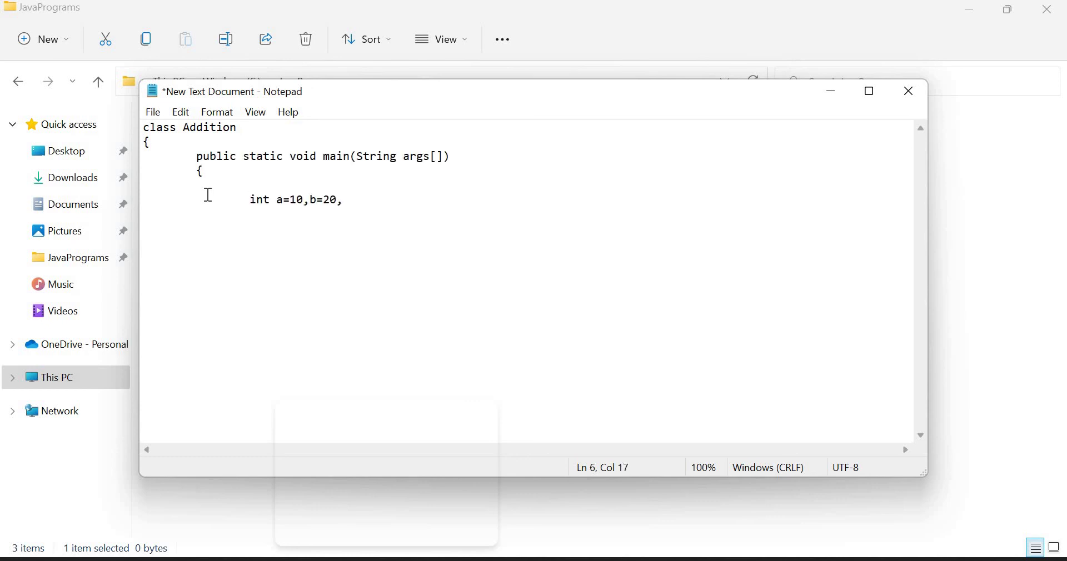
type("sum;")
key("Return")
key("Tab")
key("Tab")
type("sum = a+b;")
key("Return")
key("Tab")
key("Tab")
type("System.out.println(\"Sum is:\" + sum);")
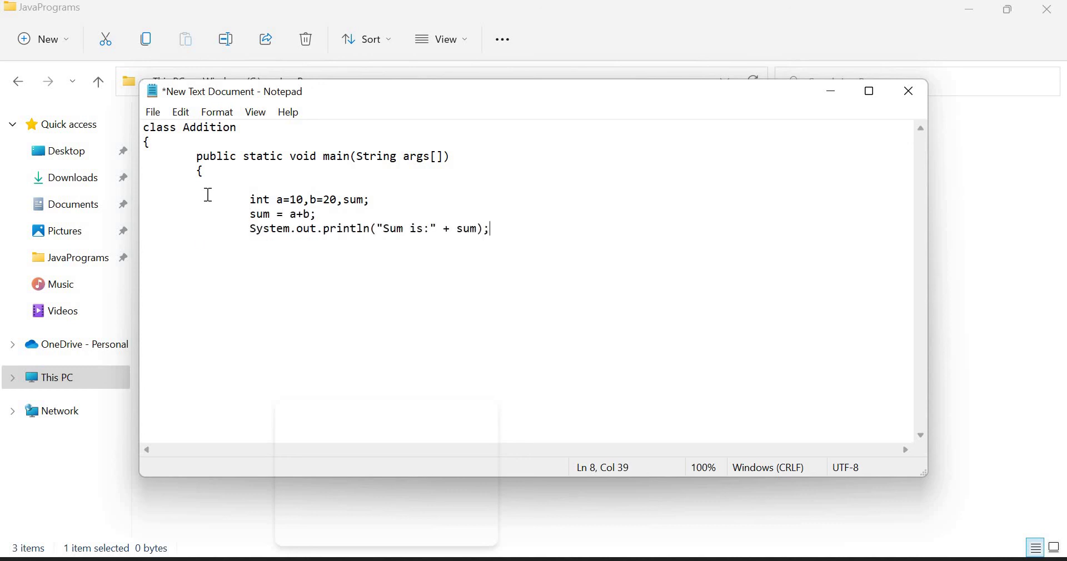
key("Return")
key("Tab")
type("}")
key("Return")
type("}")
Step: Save the program as Addition.java in JavaPrograms and close Notepad
left_click(159, 118)
left_click(209, 207)
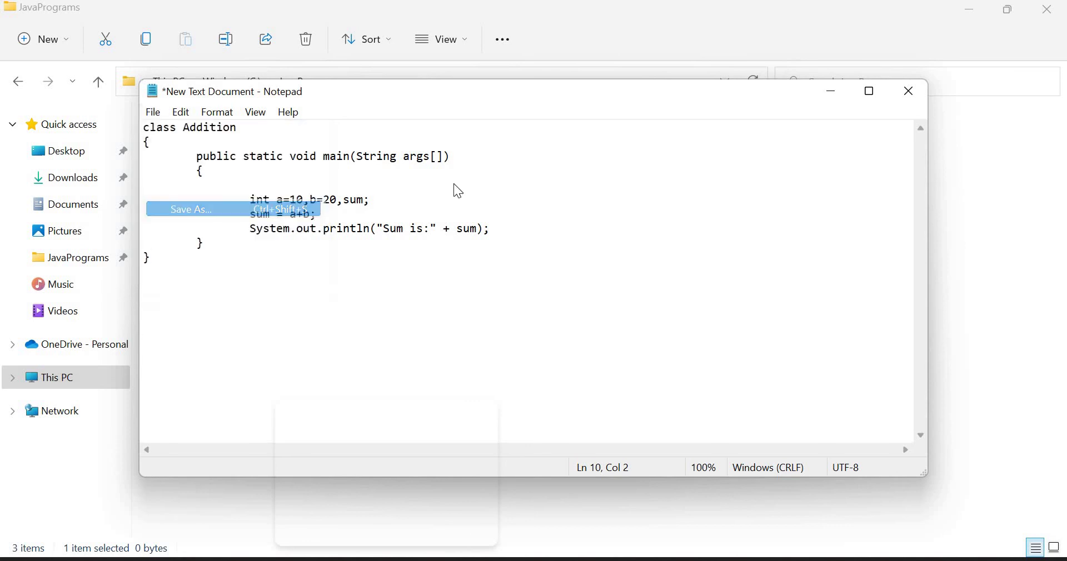
left_click_drag(529, 149, 536, 74)
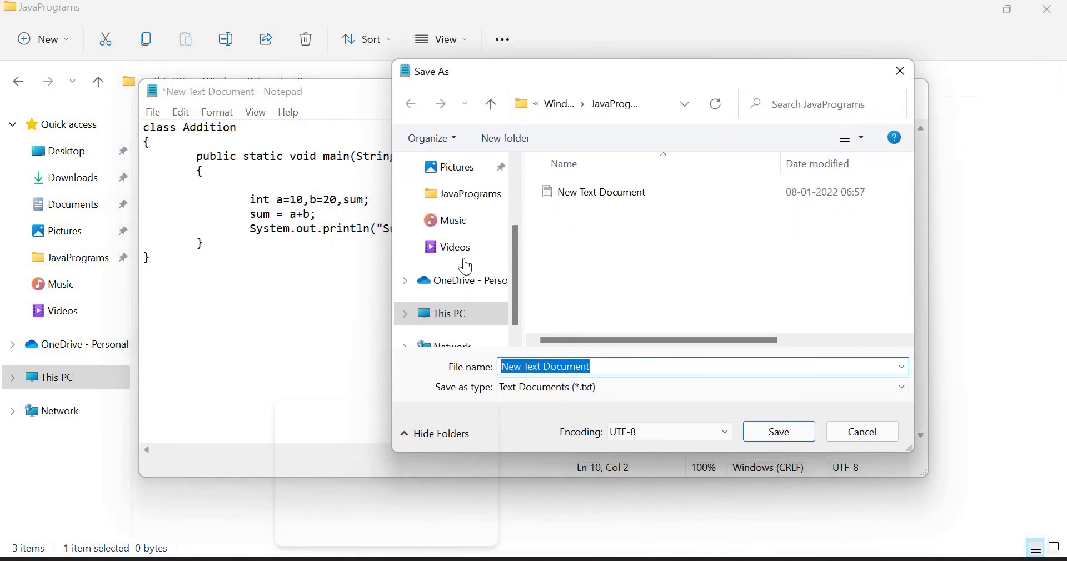
type("A")
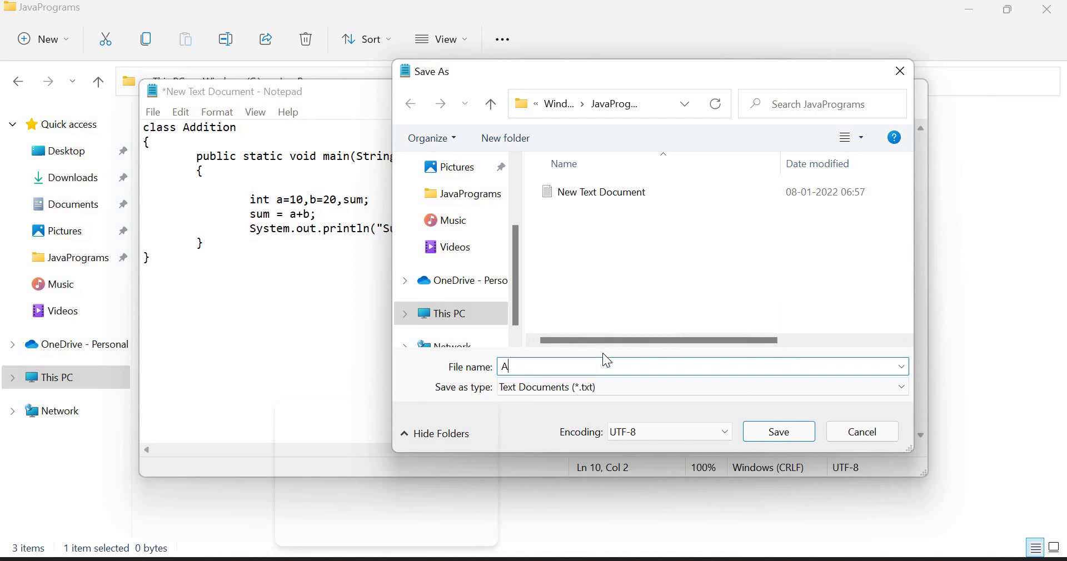
type("ddi")
type("tion")
type(".")
type("java")
left_click(783, 436)
left_click(910, 91)
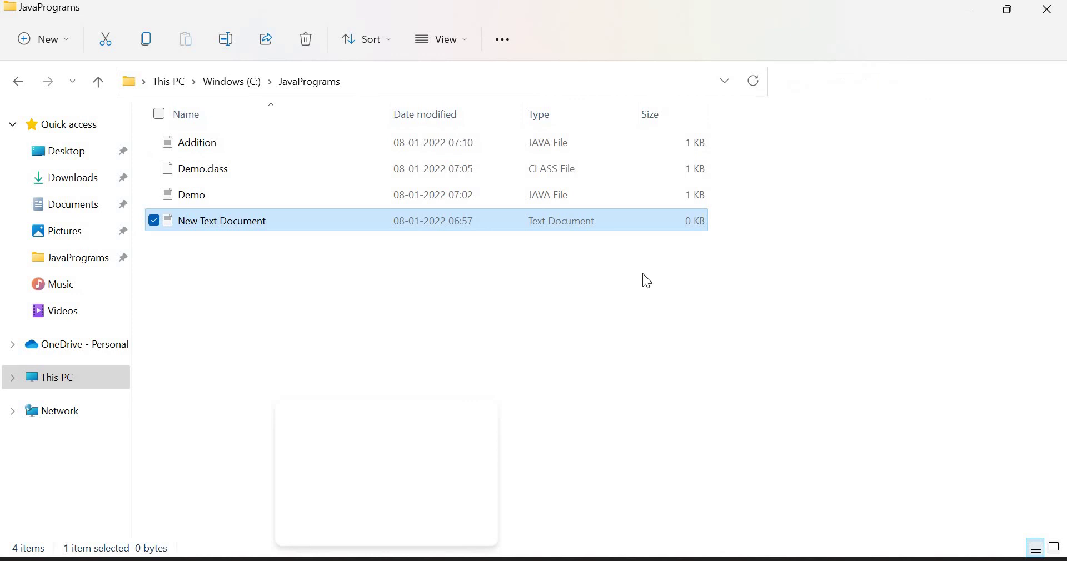
Step: Compile with 'javac Addition.java' in Command Prompt and select the new Addition.class file
key("alt+Tab")
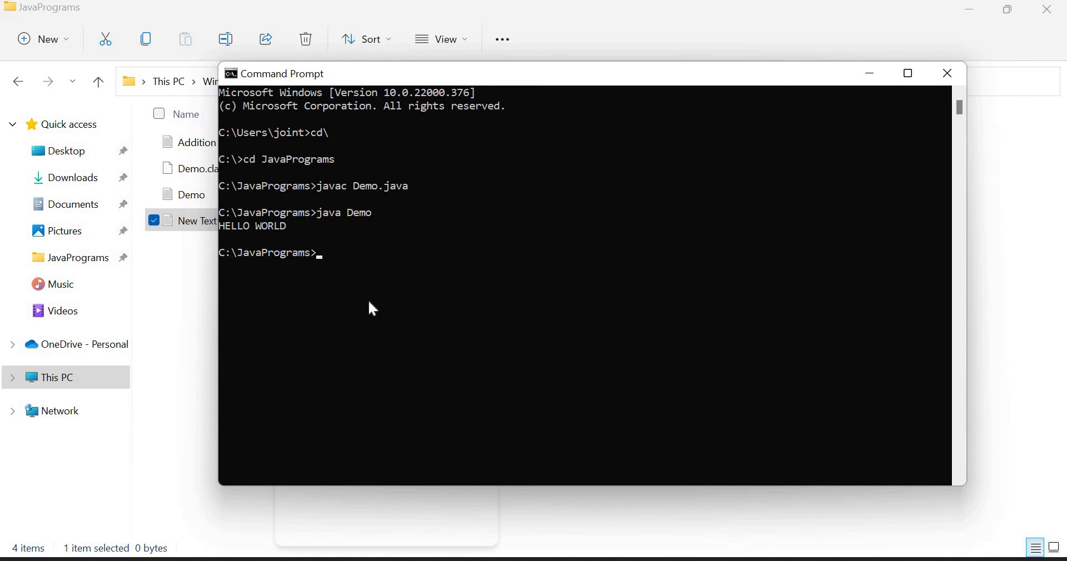
type("javac")
type(" Addition.java")
key("Return")
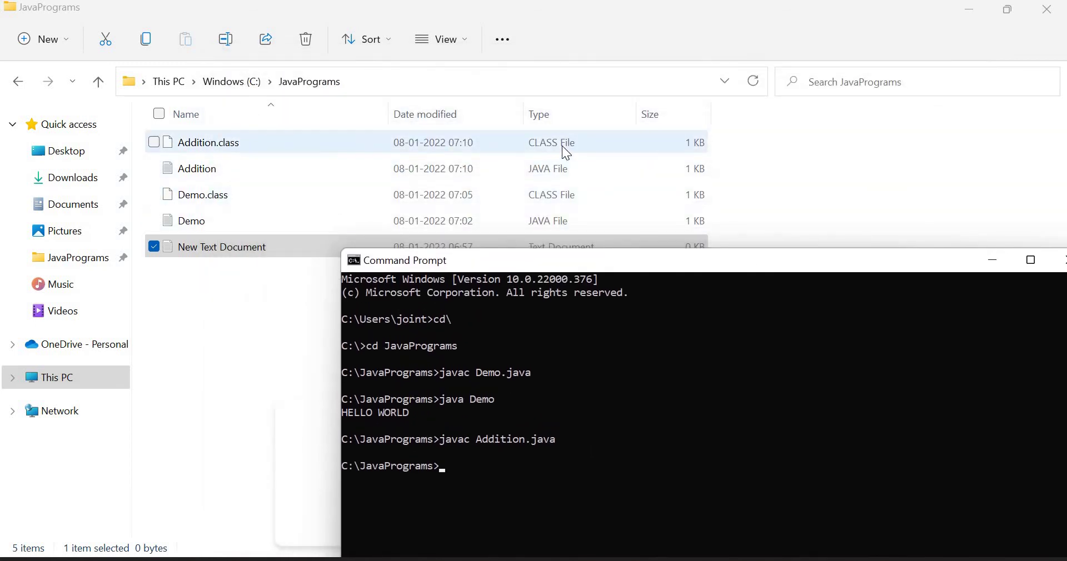
left_click(220, 145)
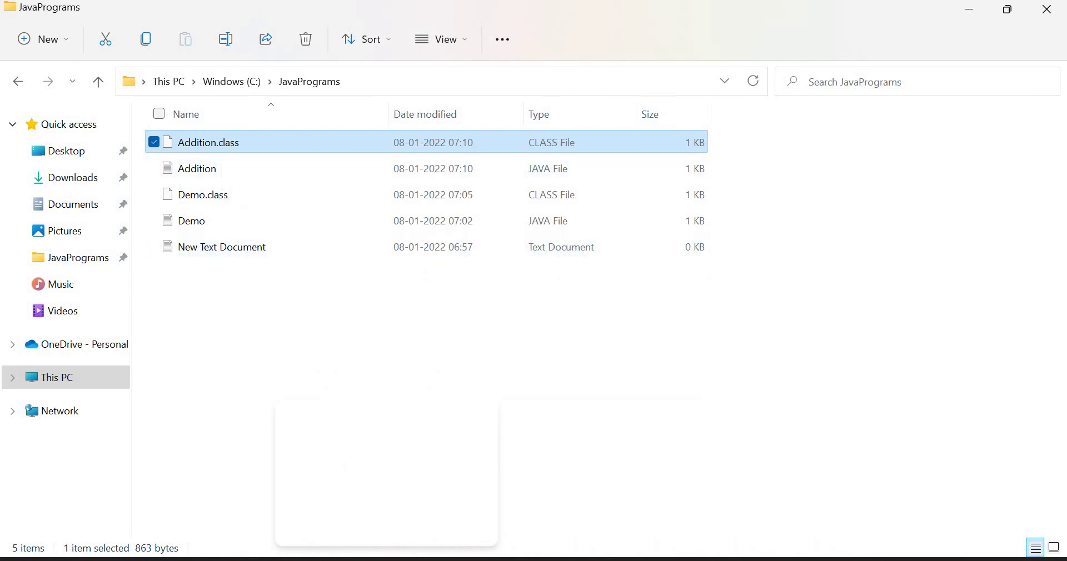
Step: Run 'java Addition' in Command Prompt to print Sum is:30
key("alt+Tab")
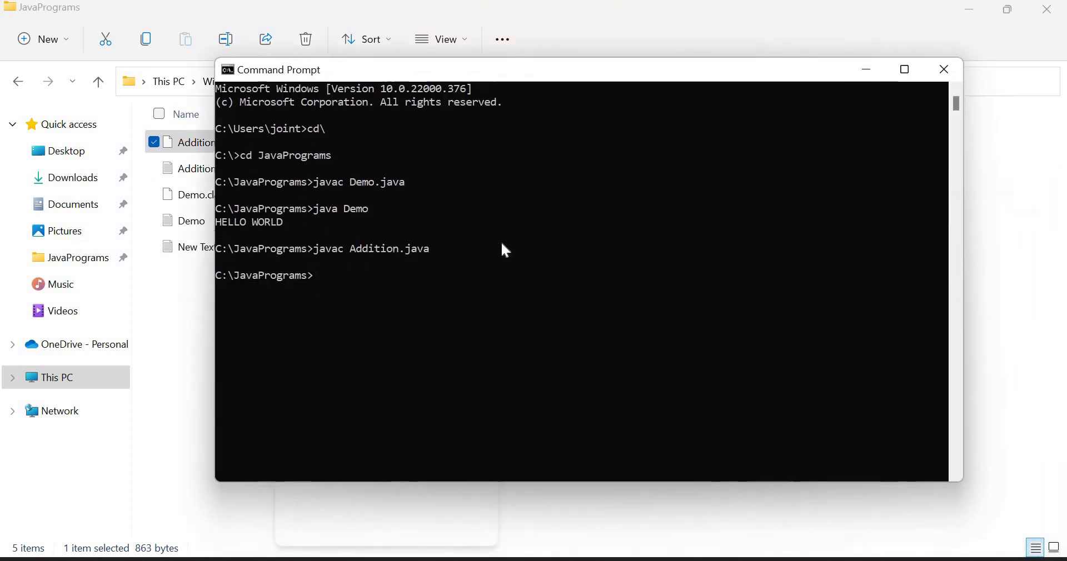
type("java")
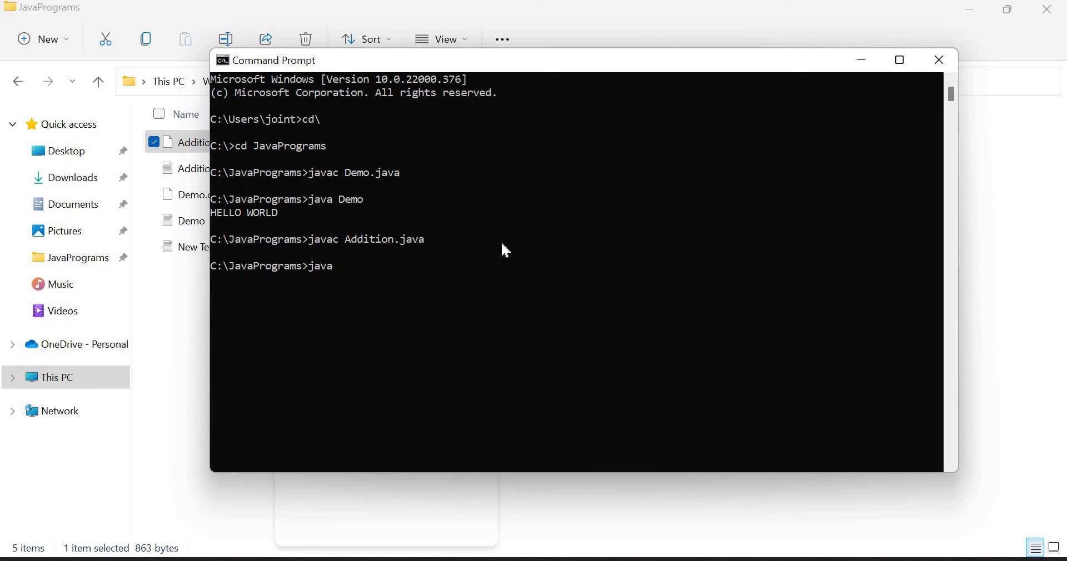
type(" Addition")
key("Return")
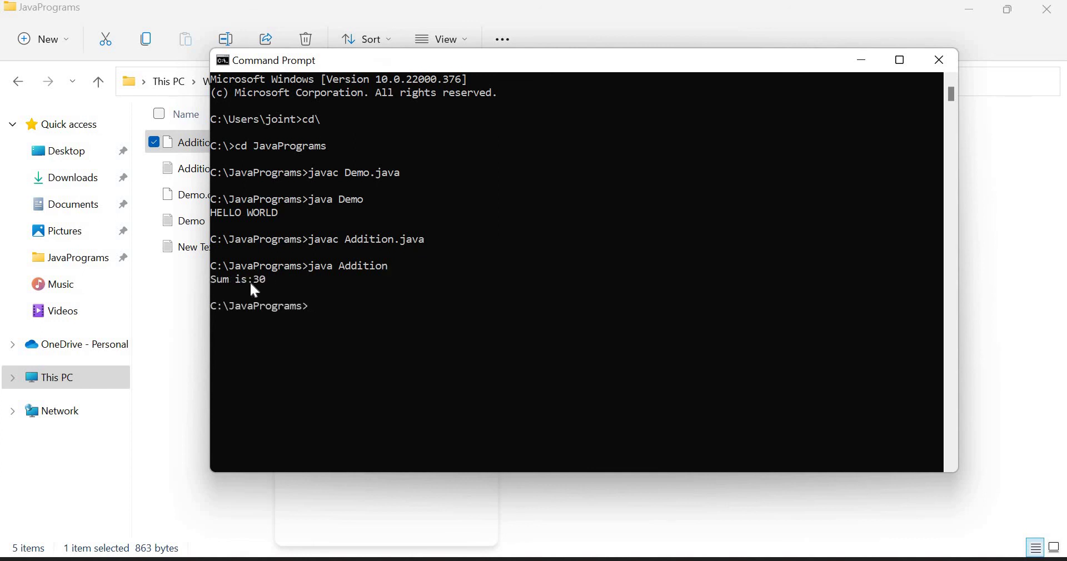
left_click_drag(561, 62, 573, 69)
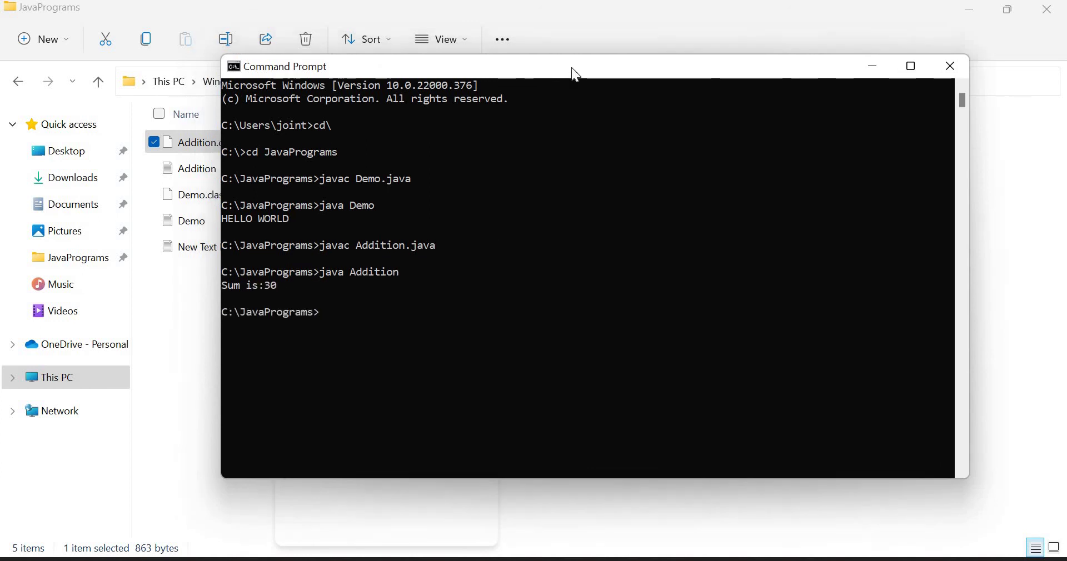